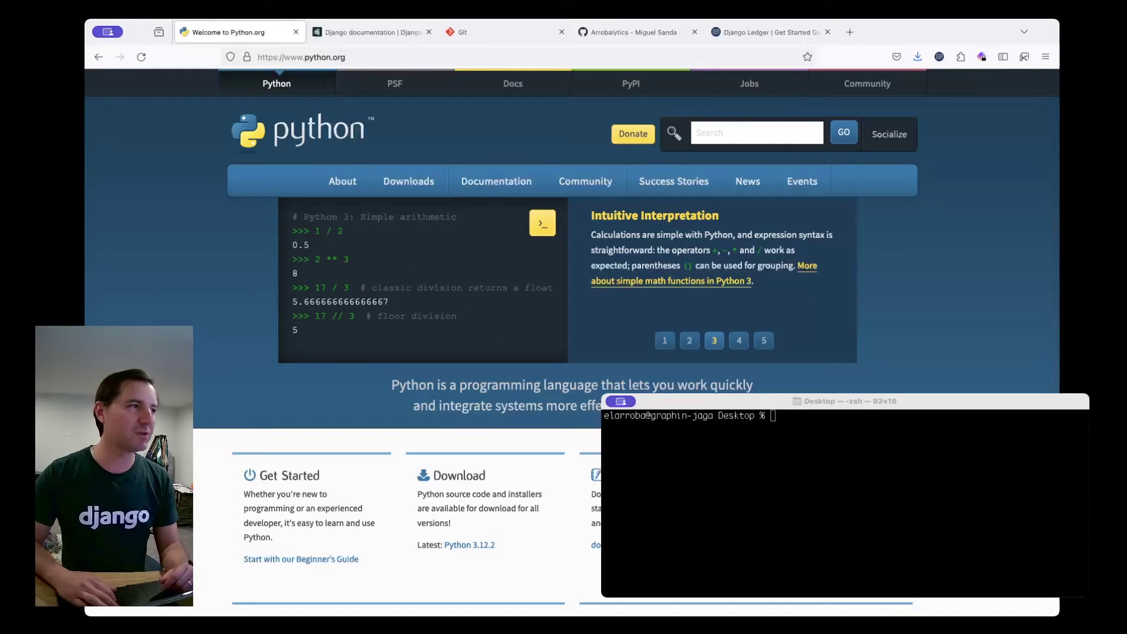
Check that plain python fails but python3 starts Python 3.12.1, then quit() back to the shell.
left_click(814, 464)
type("pyth")
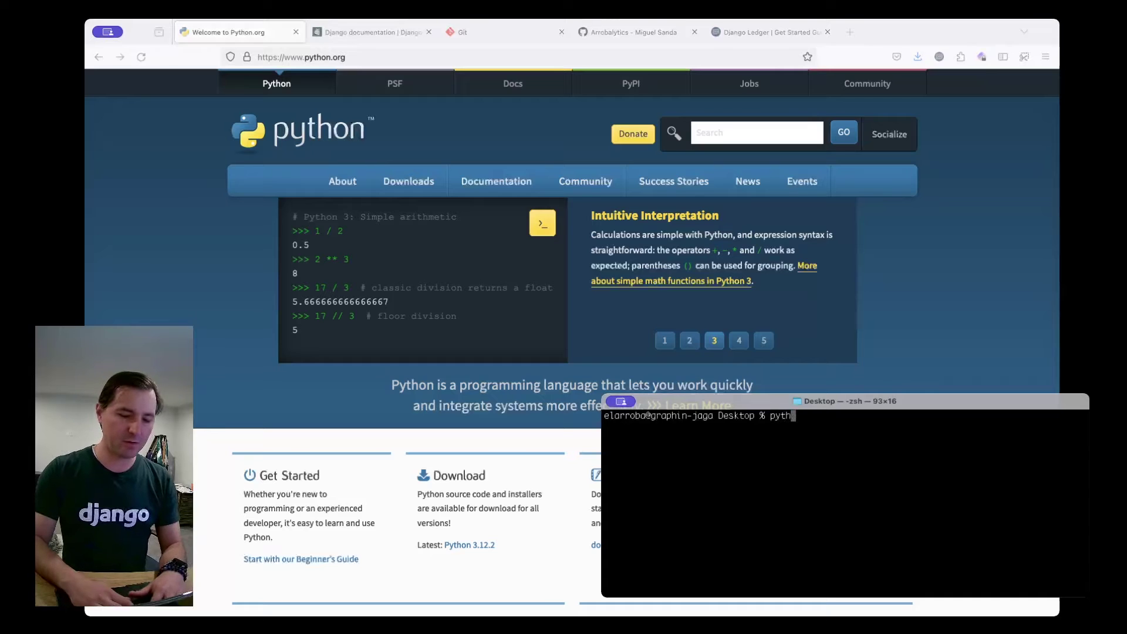
type("on")
key("Return")
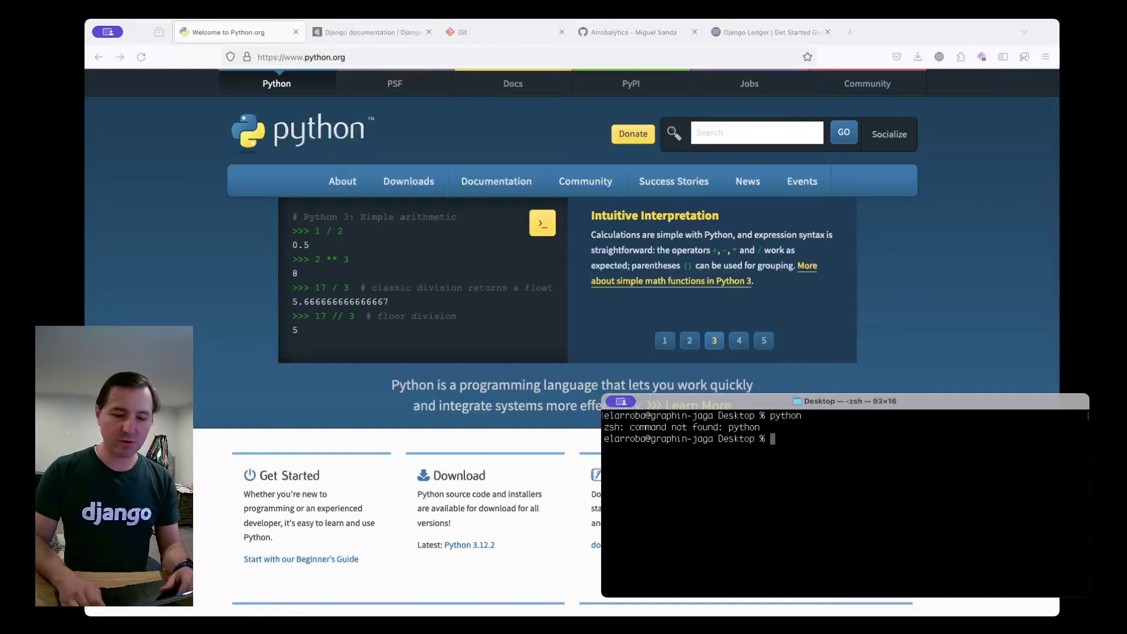
type("python3")
key("Return")
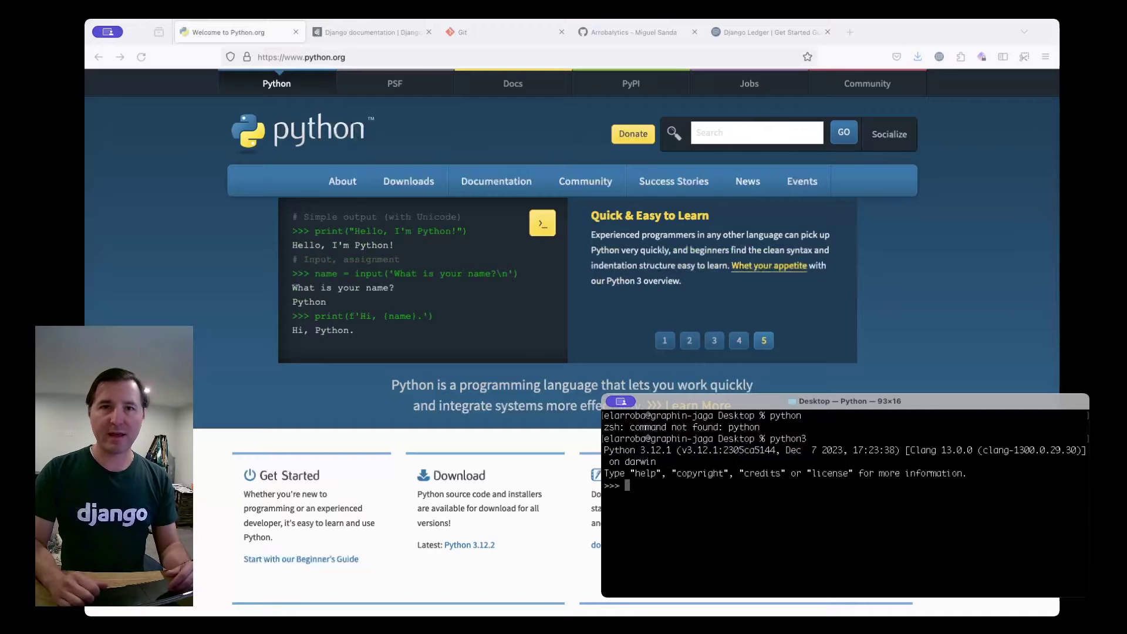
type("quit()")
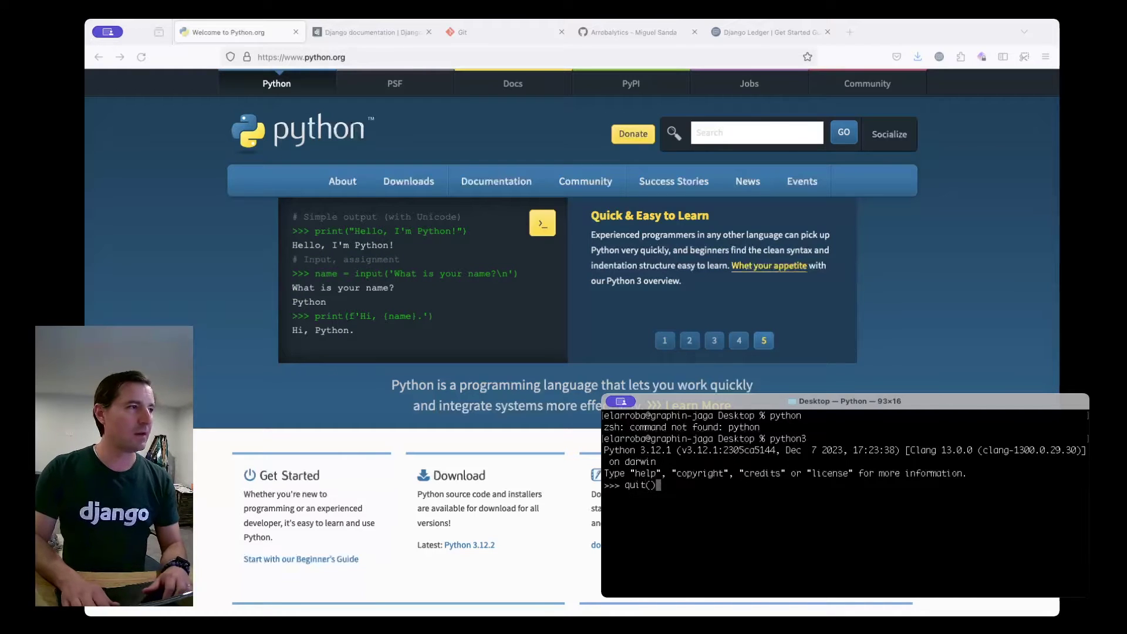
key("Return")
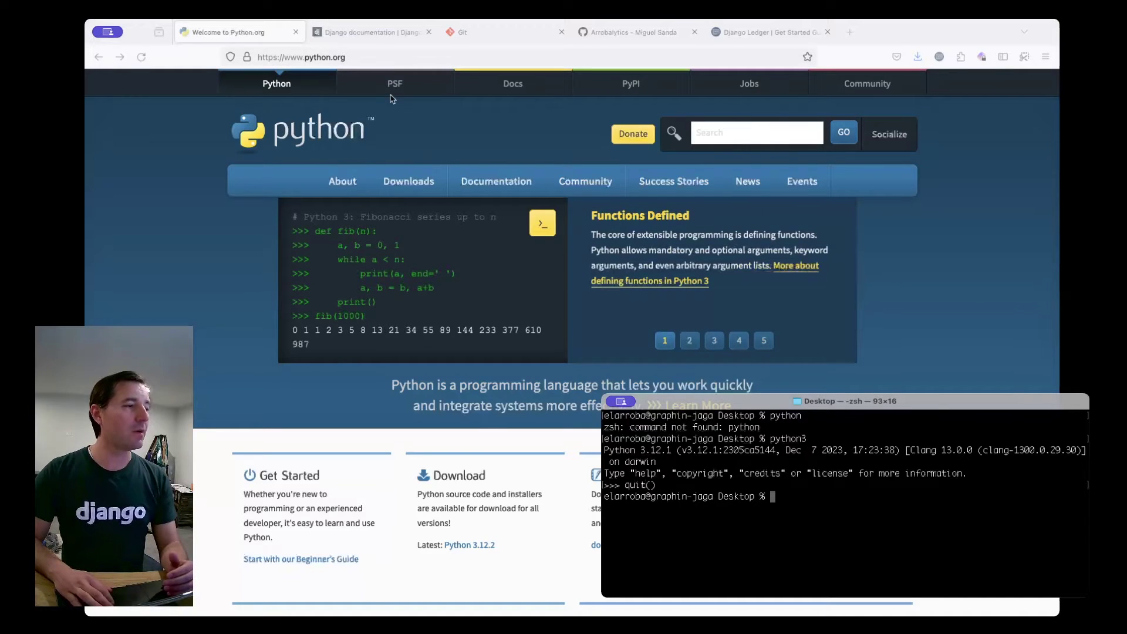
Show python.org's Downloads menu, then move to the djangoproject.com tab.
left_click(420, 188)
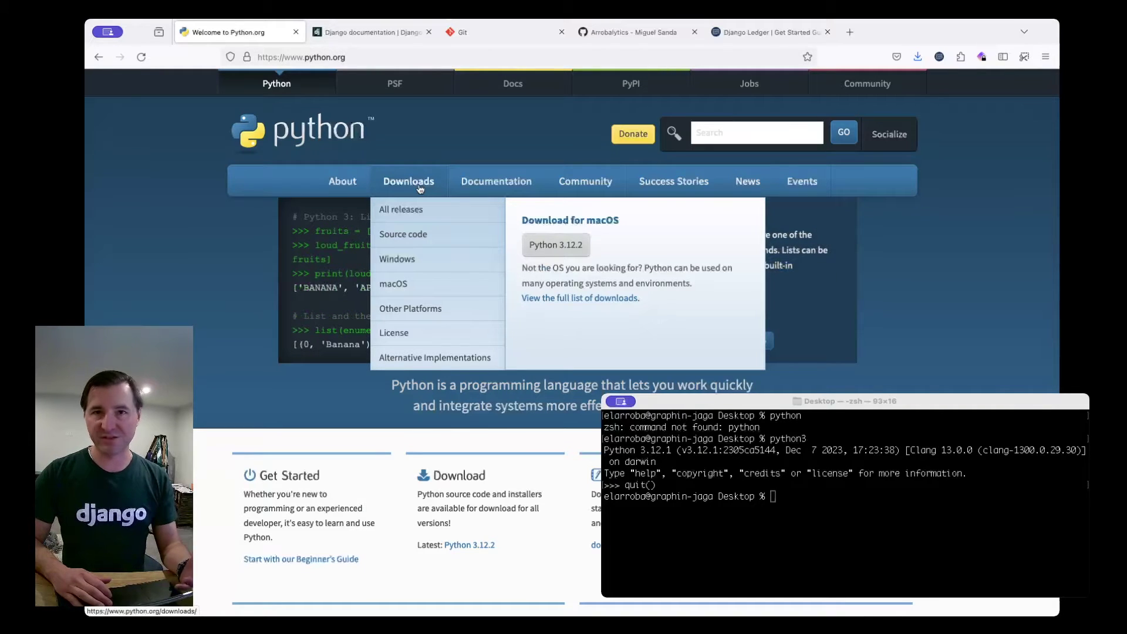
key("ctrl+Tab")
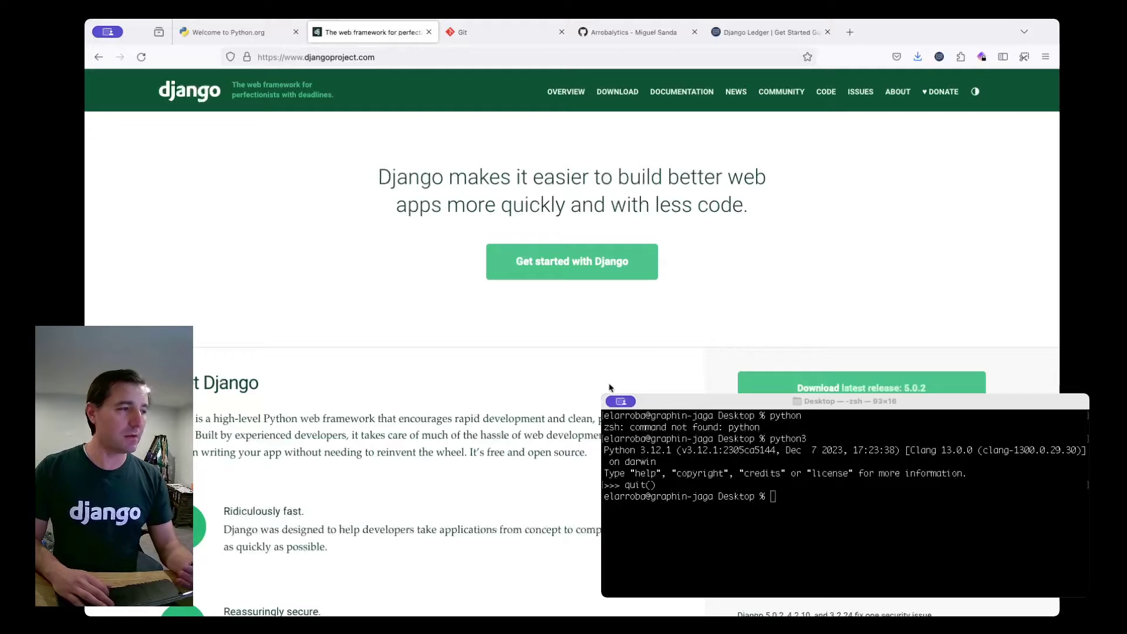
Browse Django's 'Get started with Django' and Documentation pages, then go to the git-scm.com tab.
left_click(585, 257)
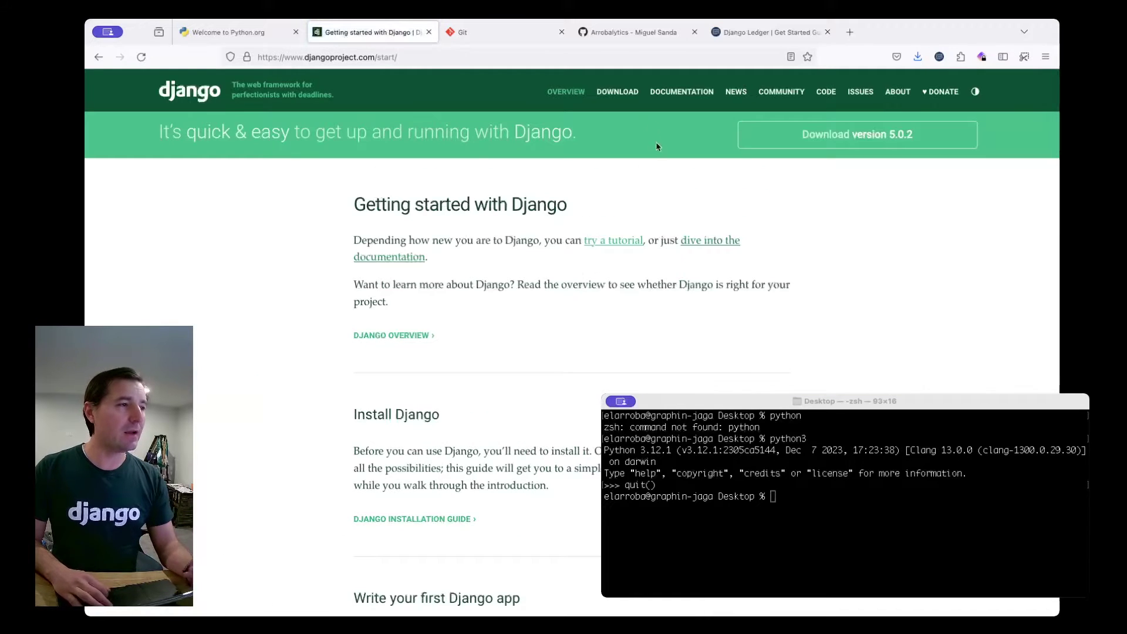
left_click(679, 94)
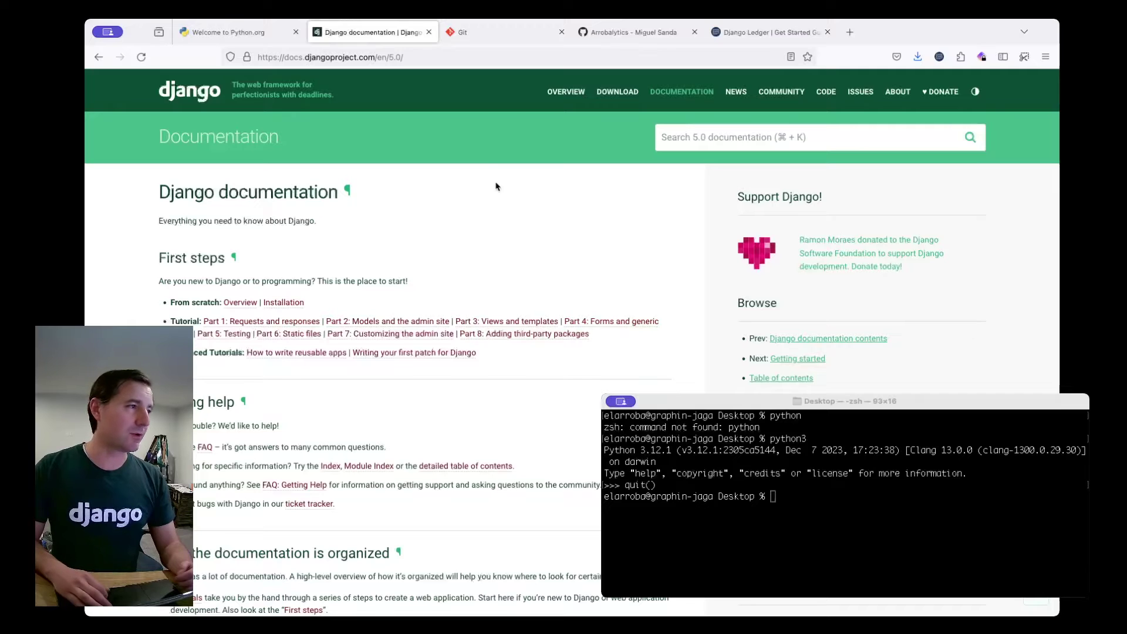
left_click(464, 32)
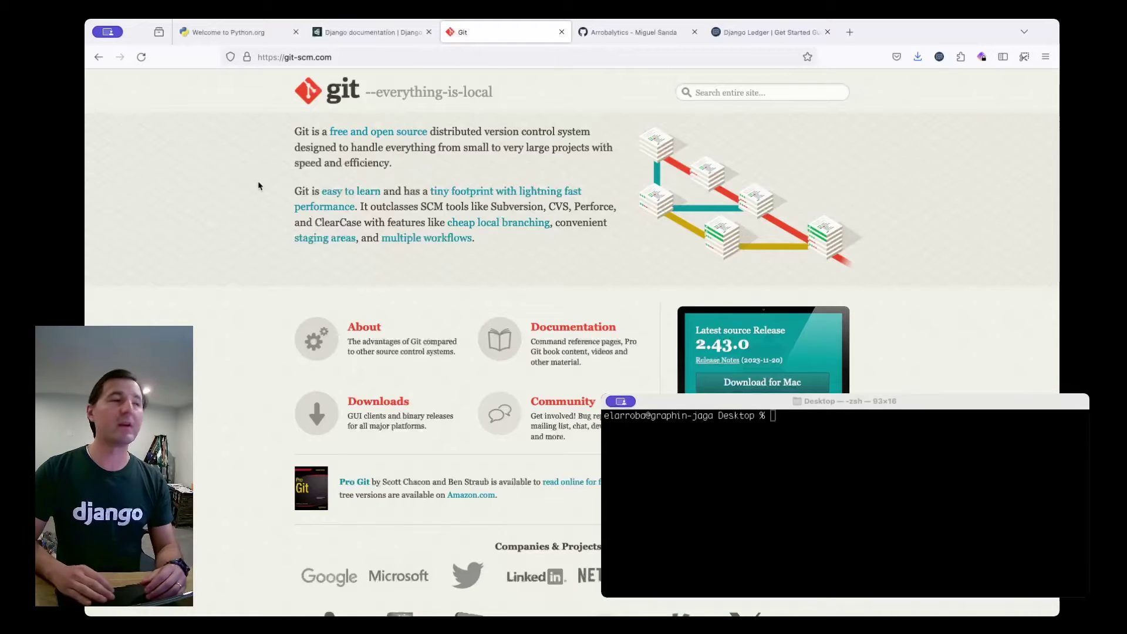
Run git --version to confirm git 2.39.3 (Apple Git-145) is installed.
left_click(789, 490)
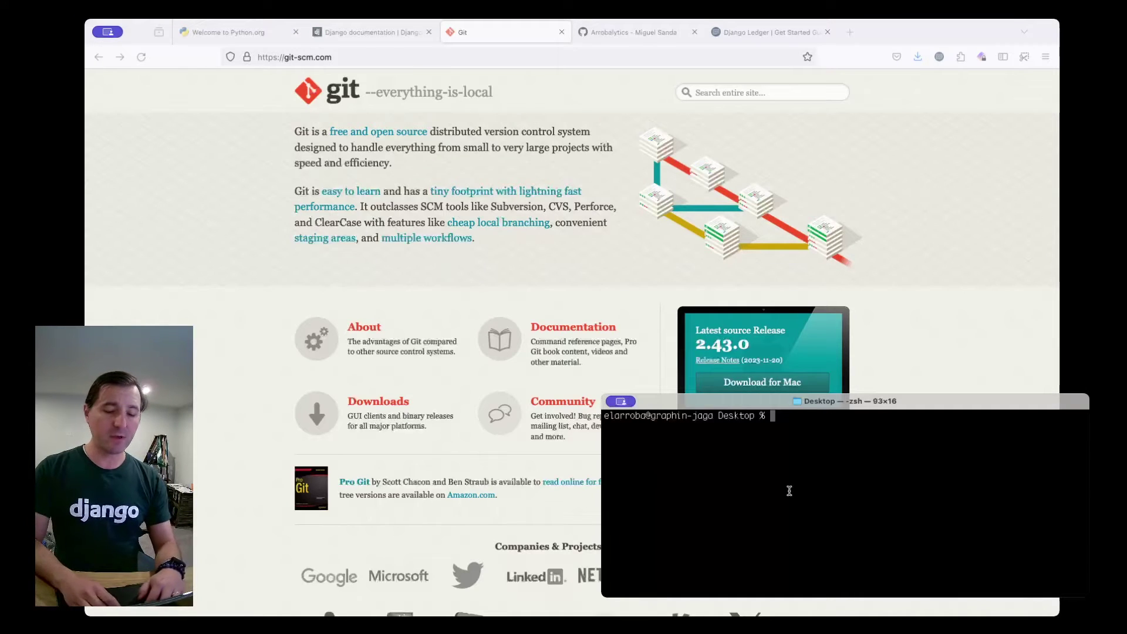
type("git --")
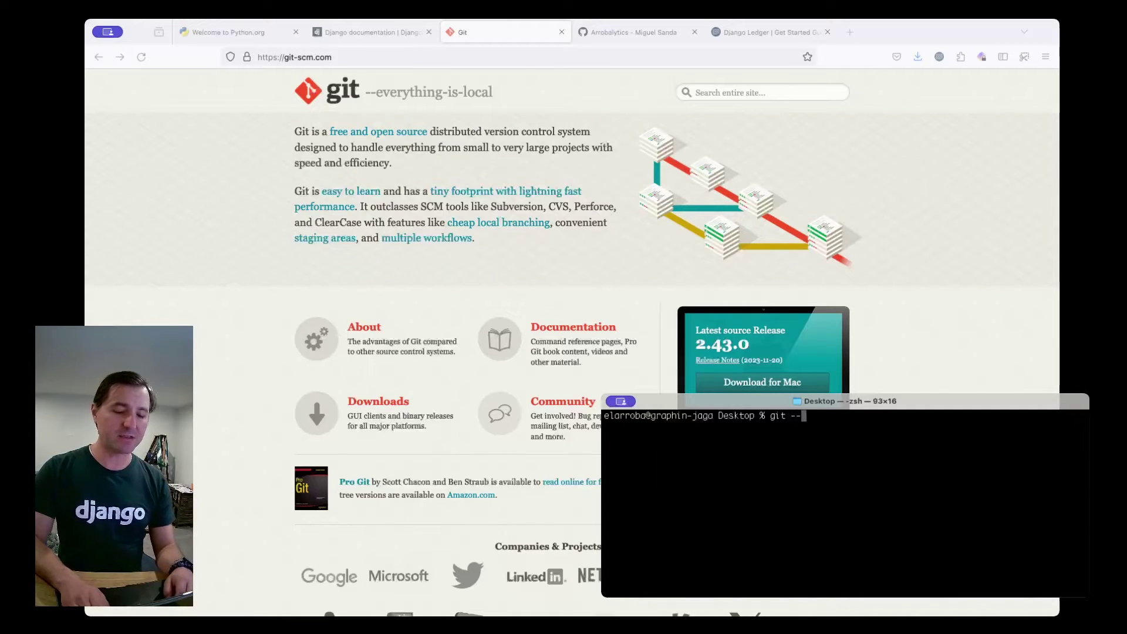
type("version")
key("Return")
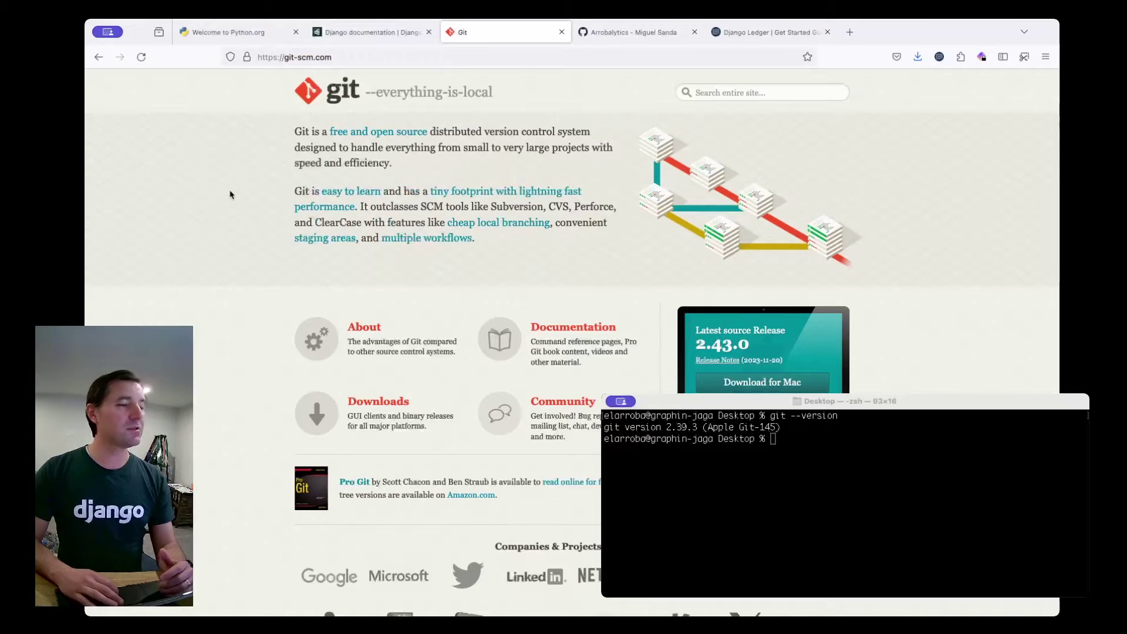
left_click(633, 36)
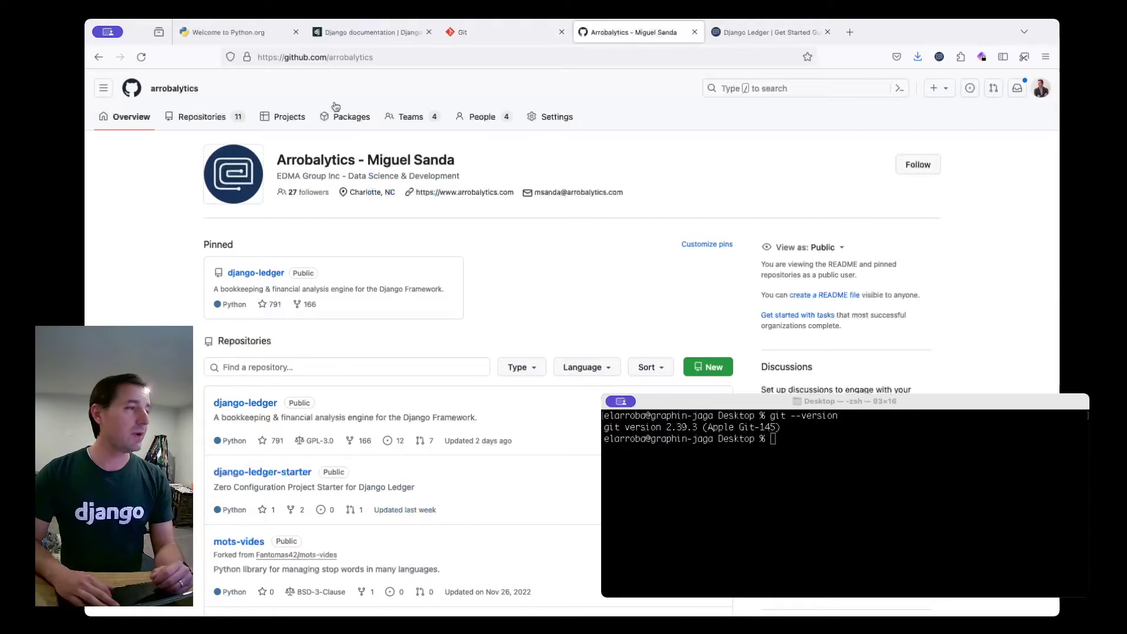
Open django-ledger-starter from the GitHub page and copy its HTTPS URL from the Code dropdown.
left_click(295, 58)
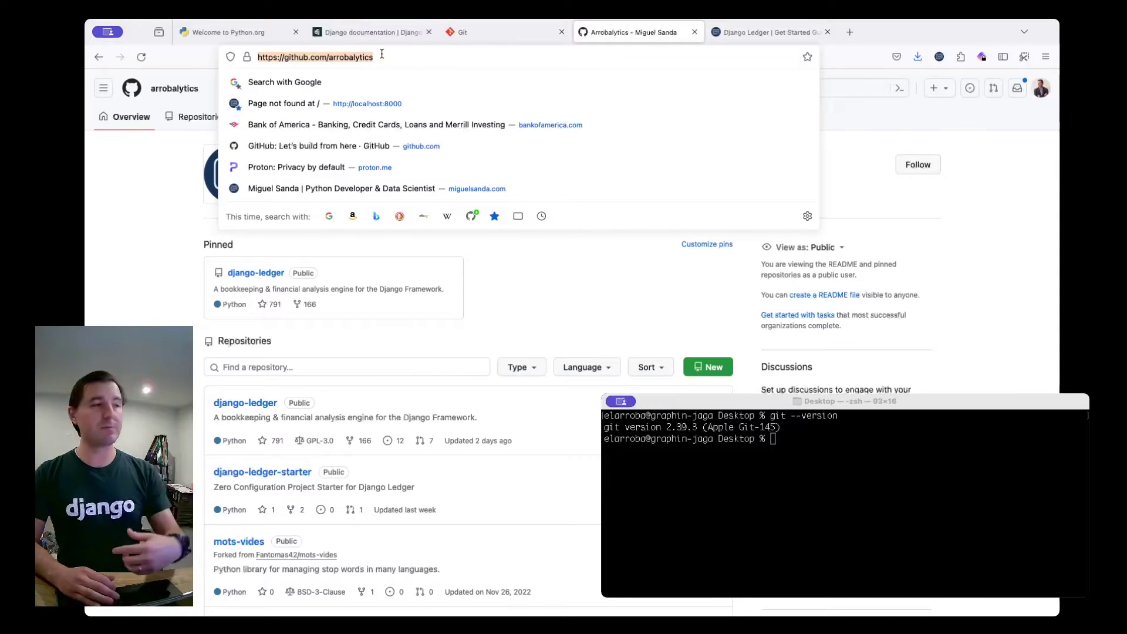
left_click(247, 194)
scroll(250, 197, "down", 1)
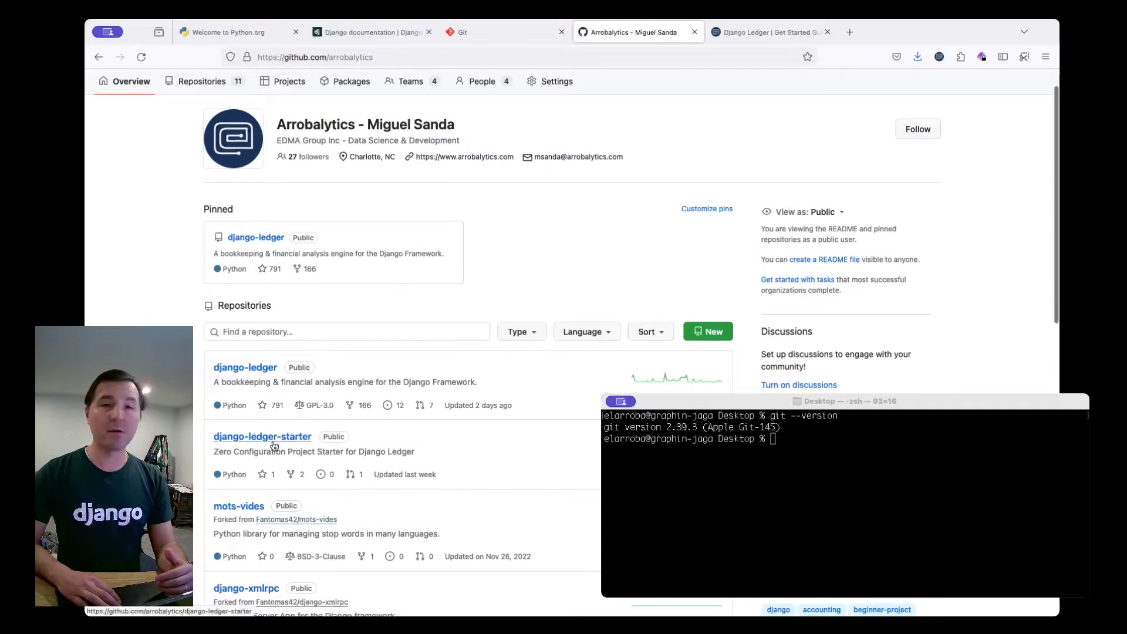
left_click(271, 444)
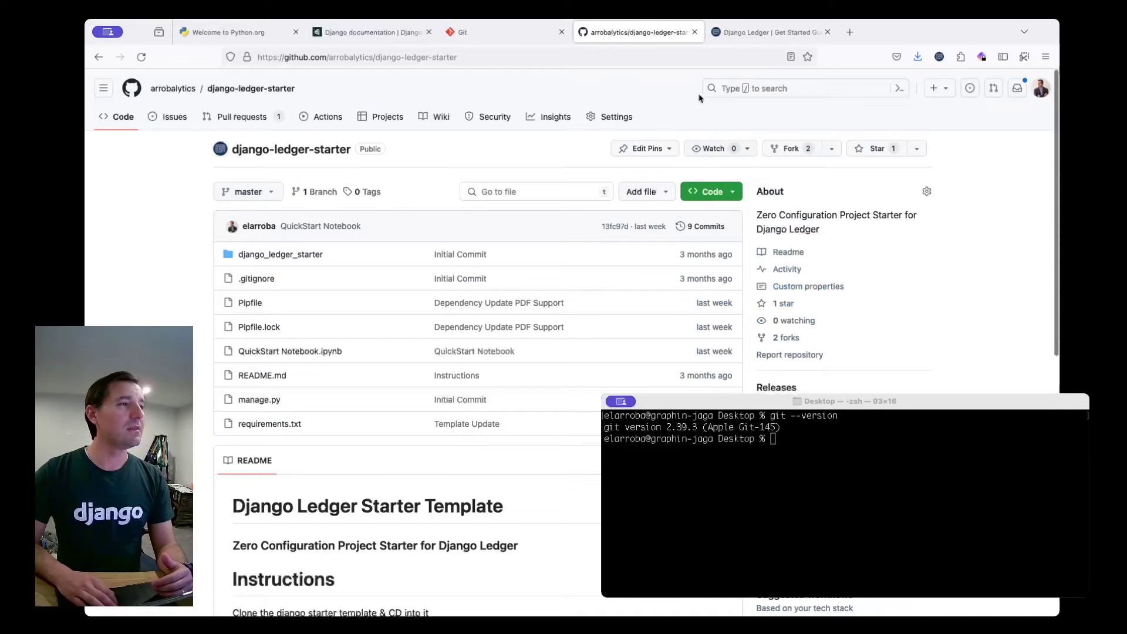
left_click(713, 192)
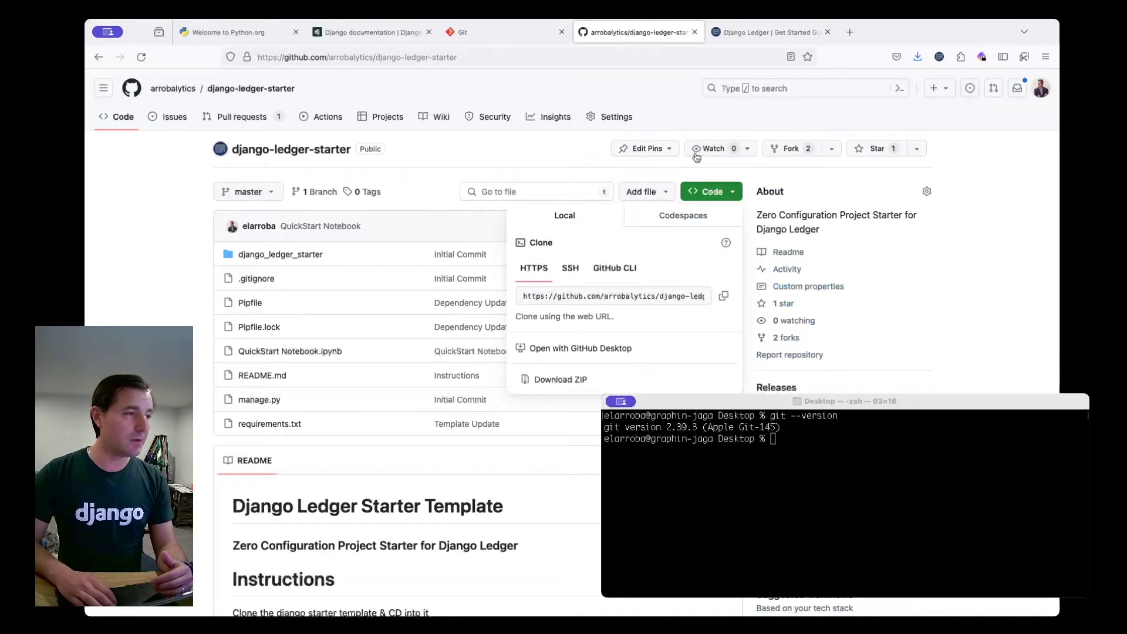
left_click(726, 297)
left_click(750, 471)
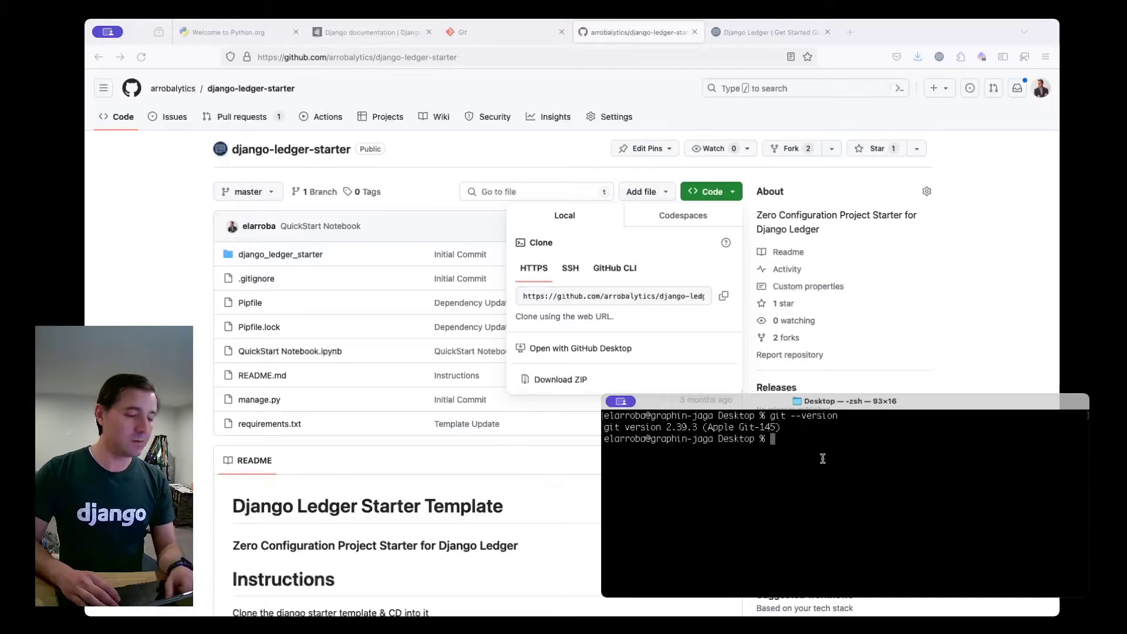
Run git clone with the pasted django-ledger-starter HTTPS URL.
type("git ")
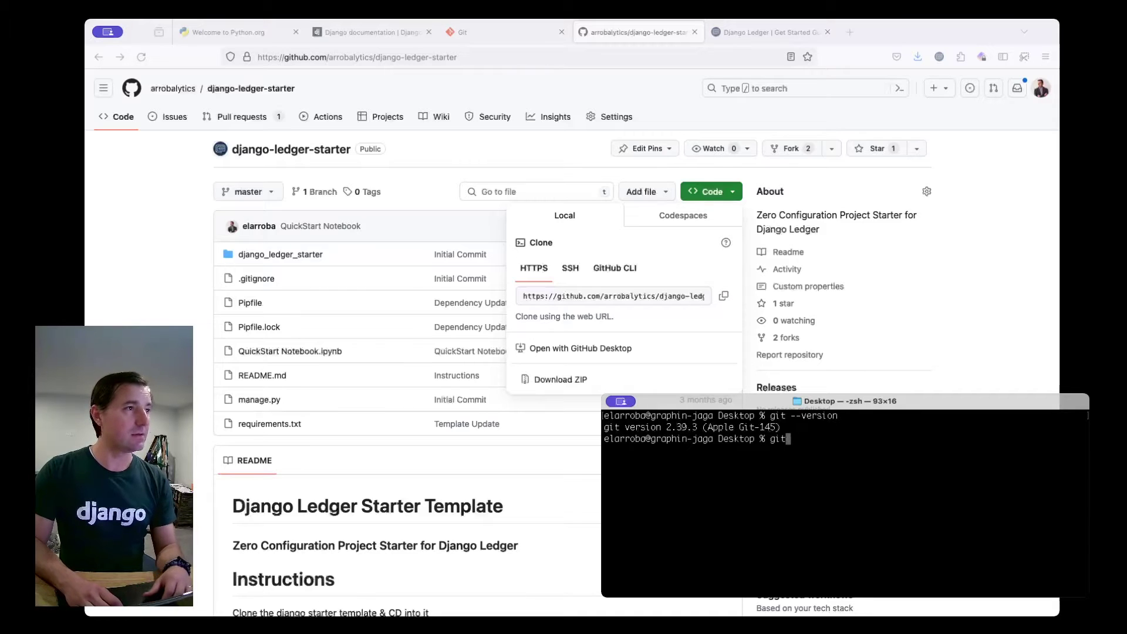
type("clone")
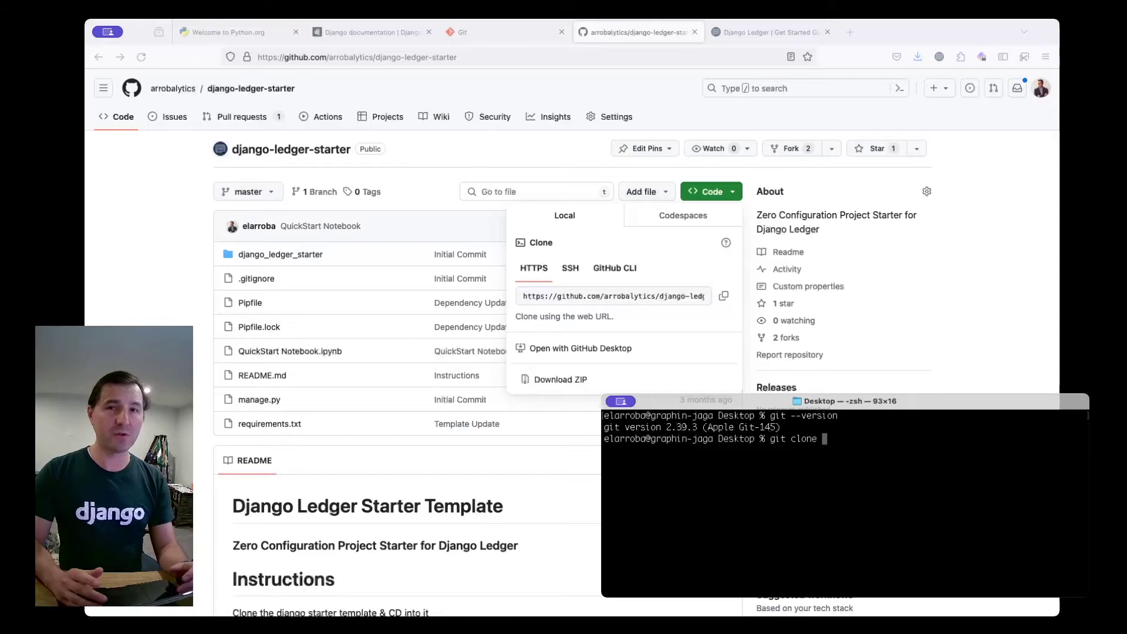
key("super+v")
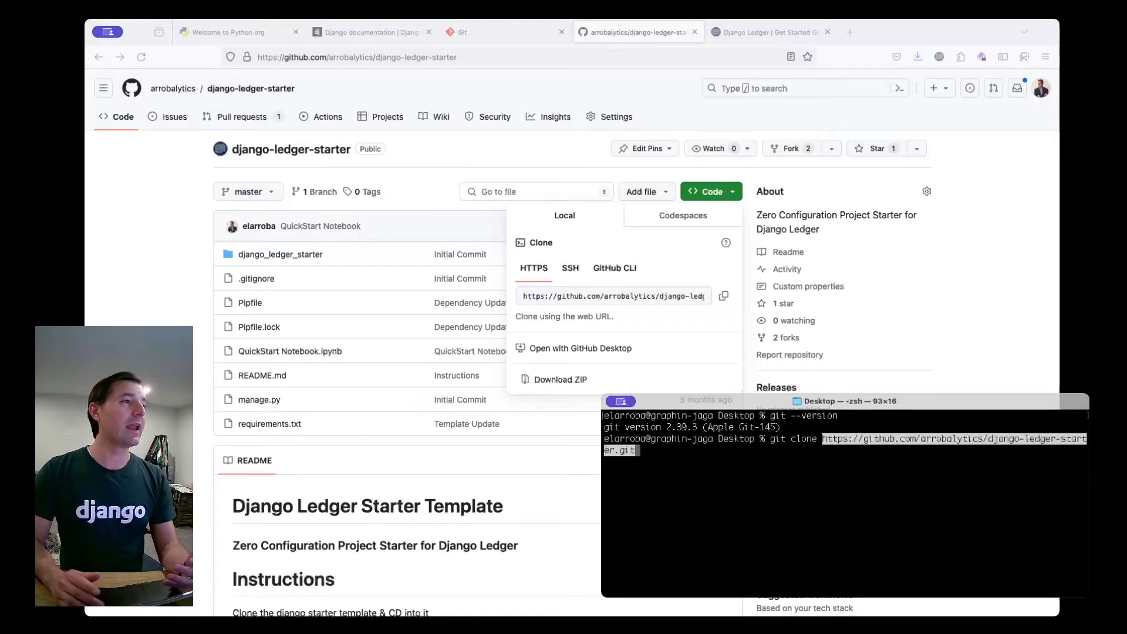
key("Return")
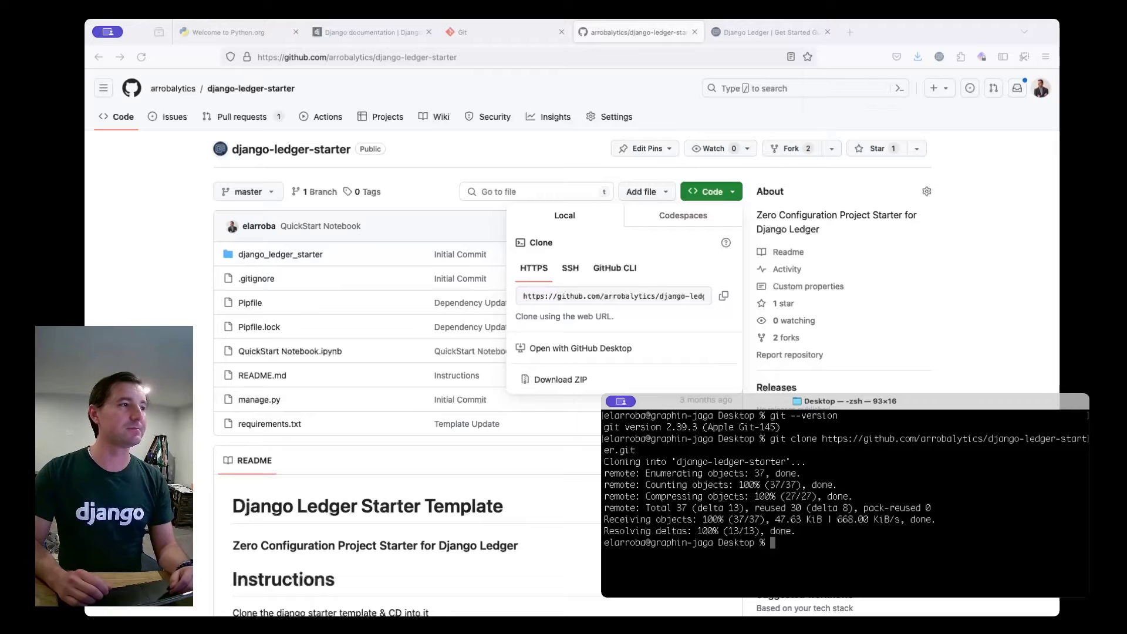
Scroll through the repository README, then cd into django-ledger-starter/ using Tab completion.
left_click(771, 494)
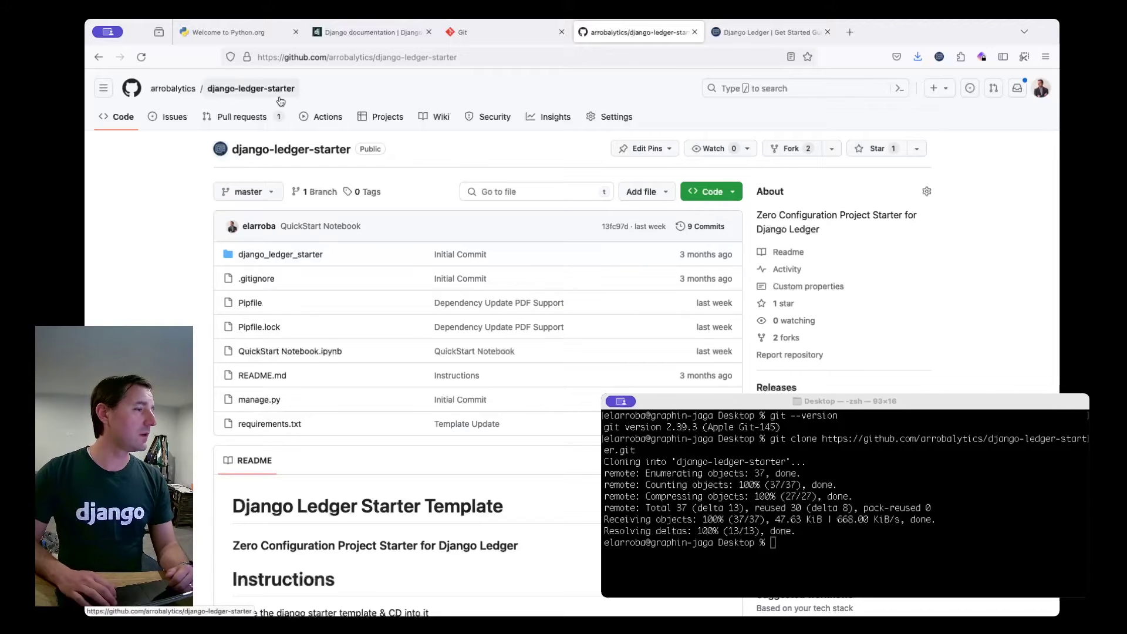
scroll(281, 101, "down", 5)
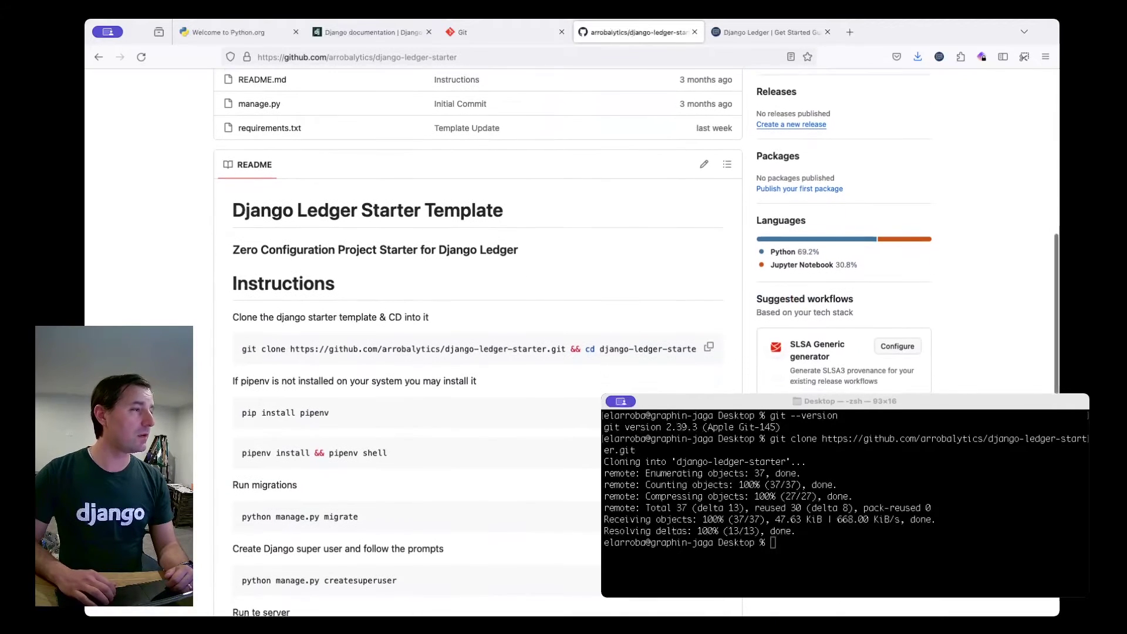
scroll(469, 293, "down", 2)
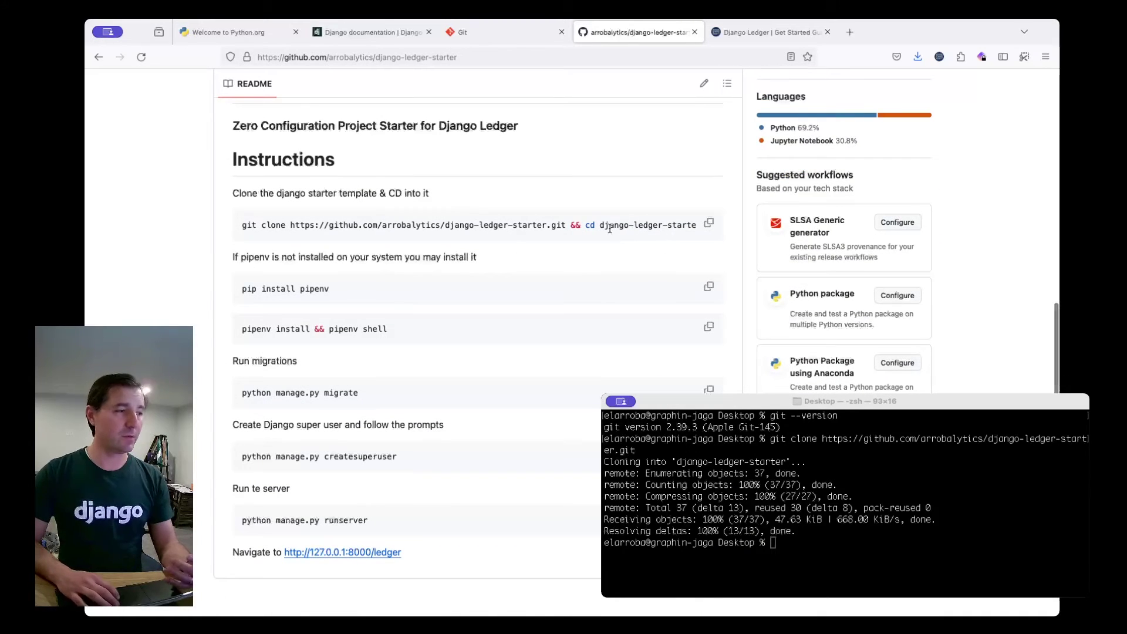
left_click(817, 539)
type("cd ")
type("dja")
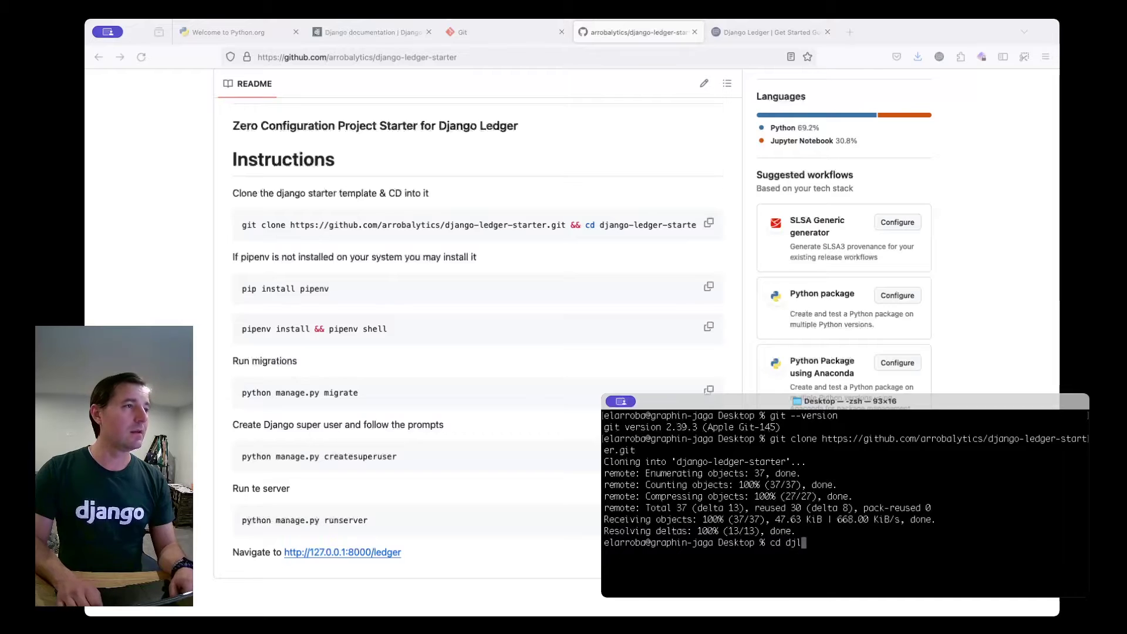
key("Tab")
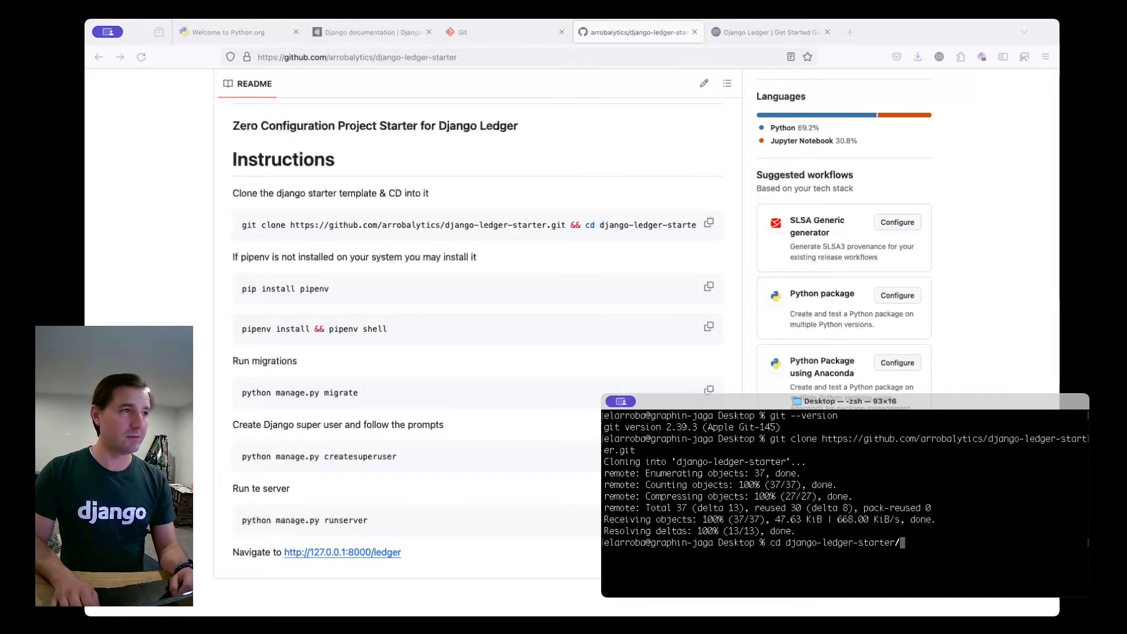
key("Return")
scroll(503, 249, "down", 1)
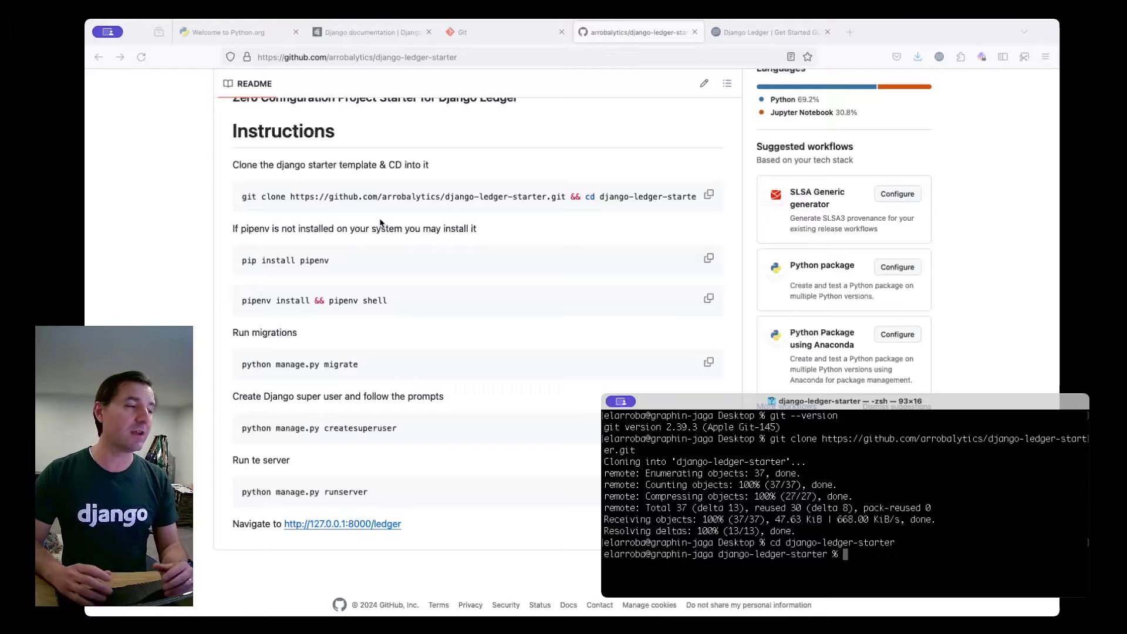
Install pipenv by running 'pip install pipenv' copied from the README.
left_click(709, 264)
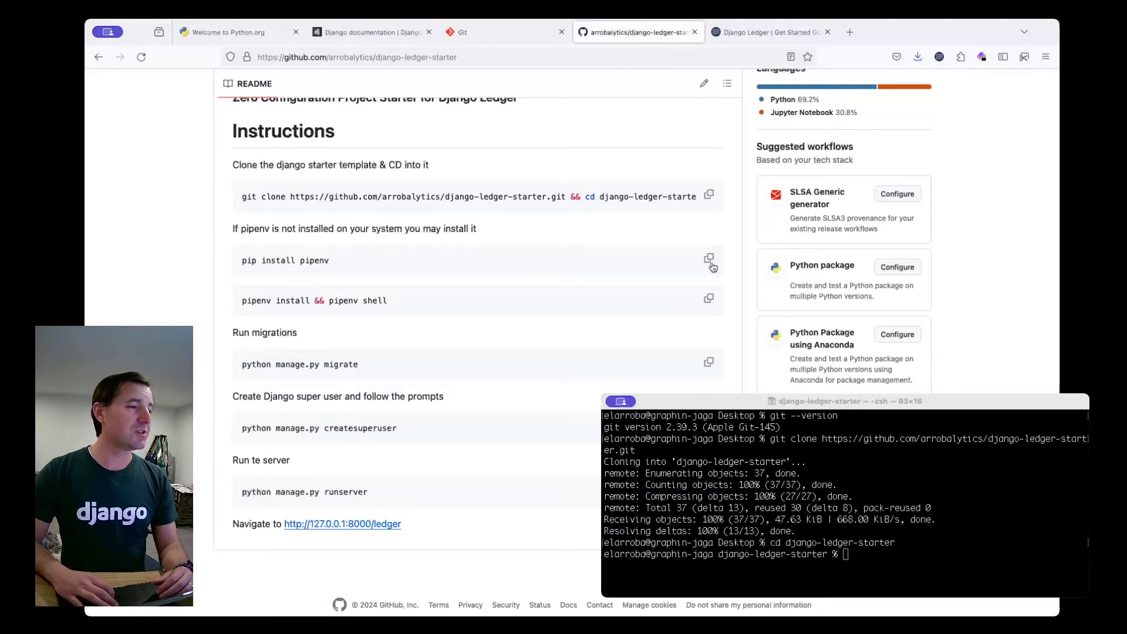
left_click(709, 265)
left_click(822, 549)
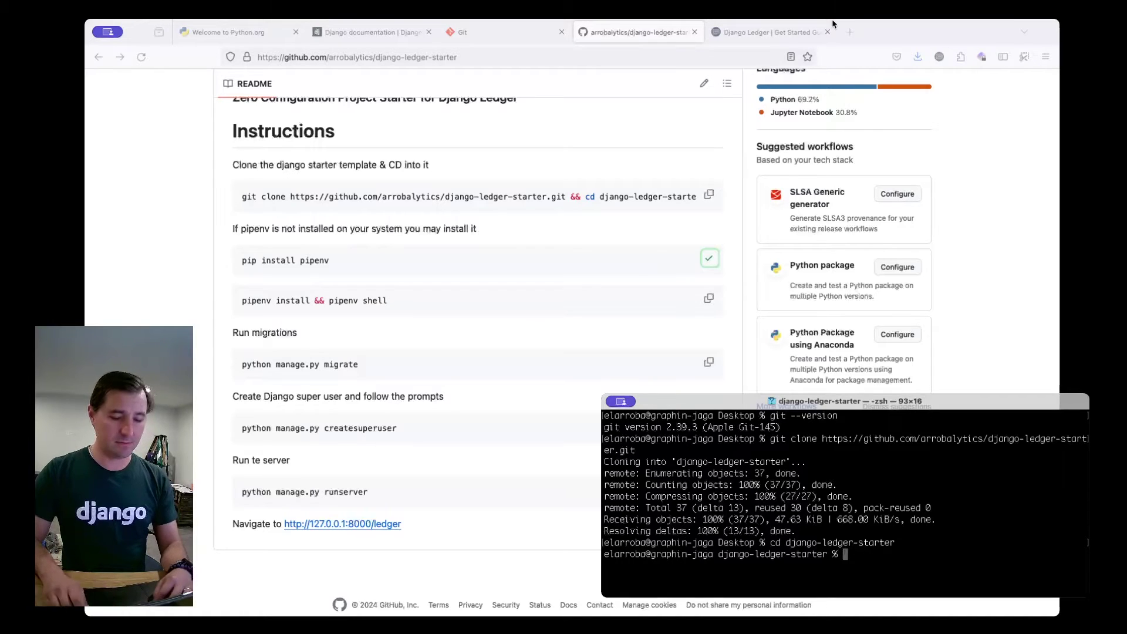
key("super+v")
key("Return")
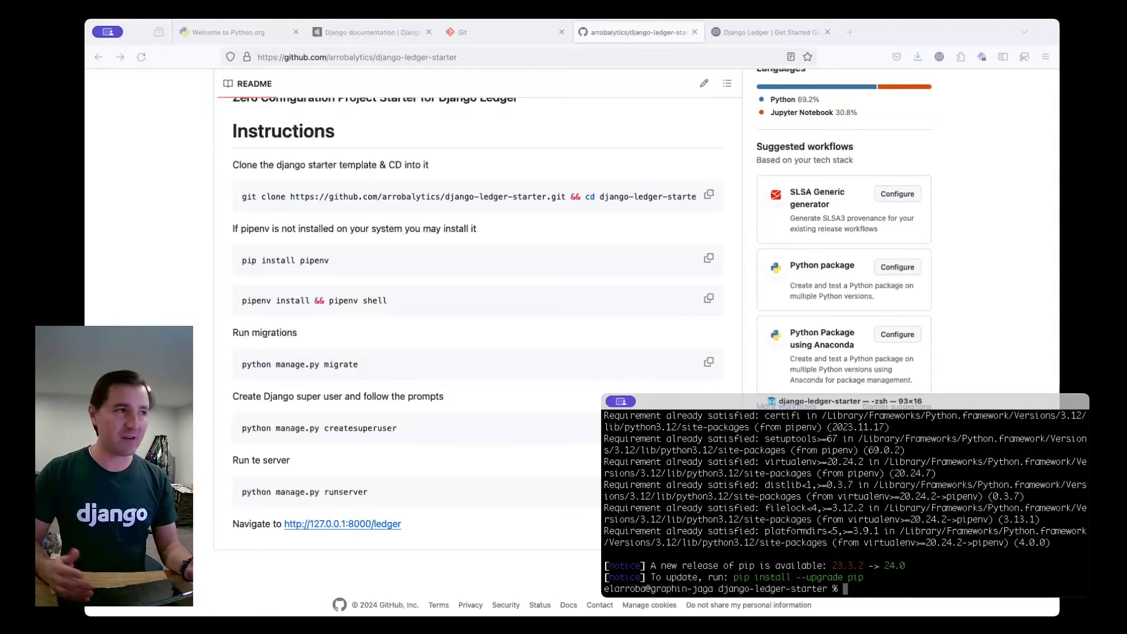
Run 'pipenv install && pipenv shell' to build the virtual environment and activate its shell.
left_click(339, 307)
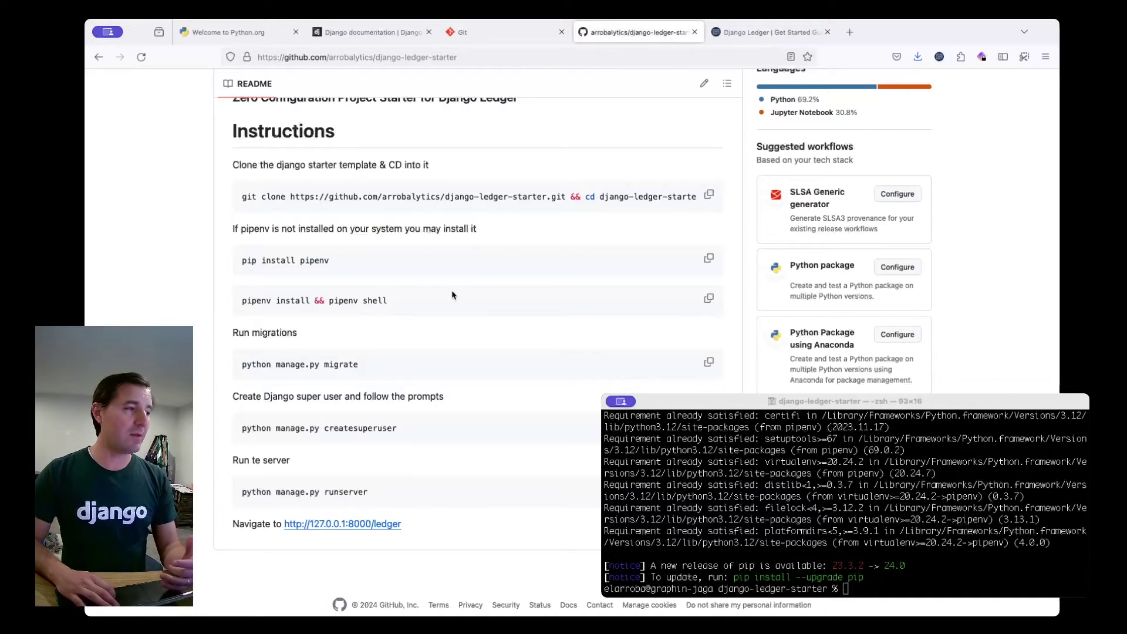
left_click(709, 299)
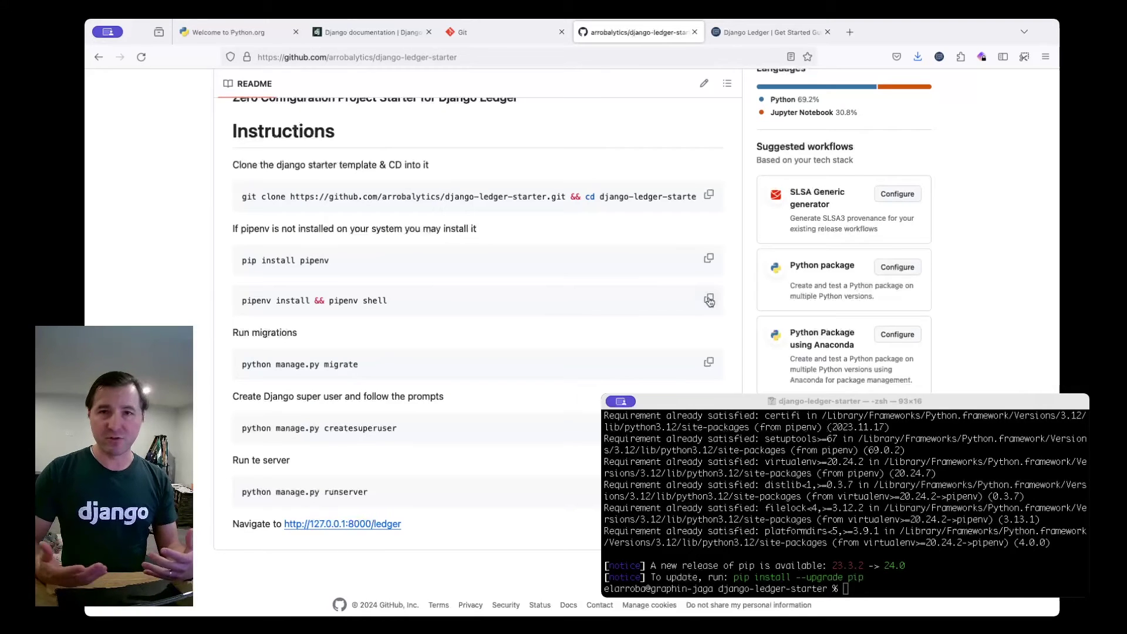
key("super+Tab")
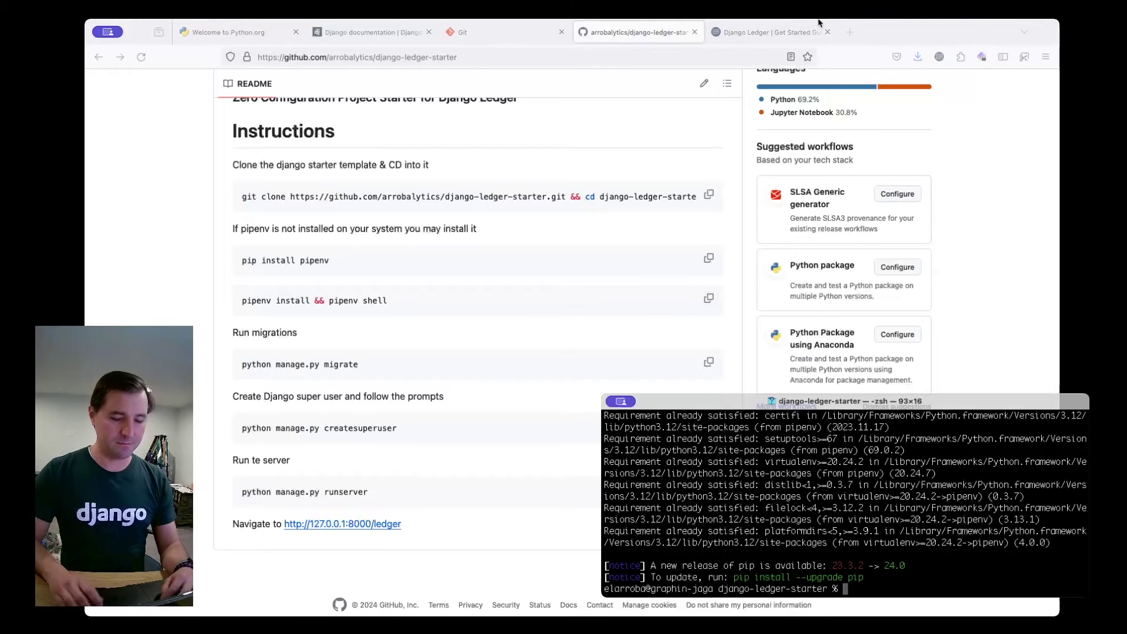
key("super+v")
key("Return")
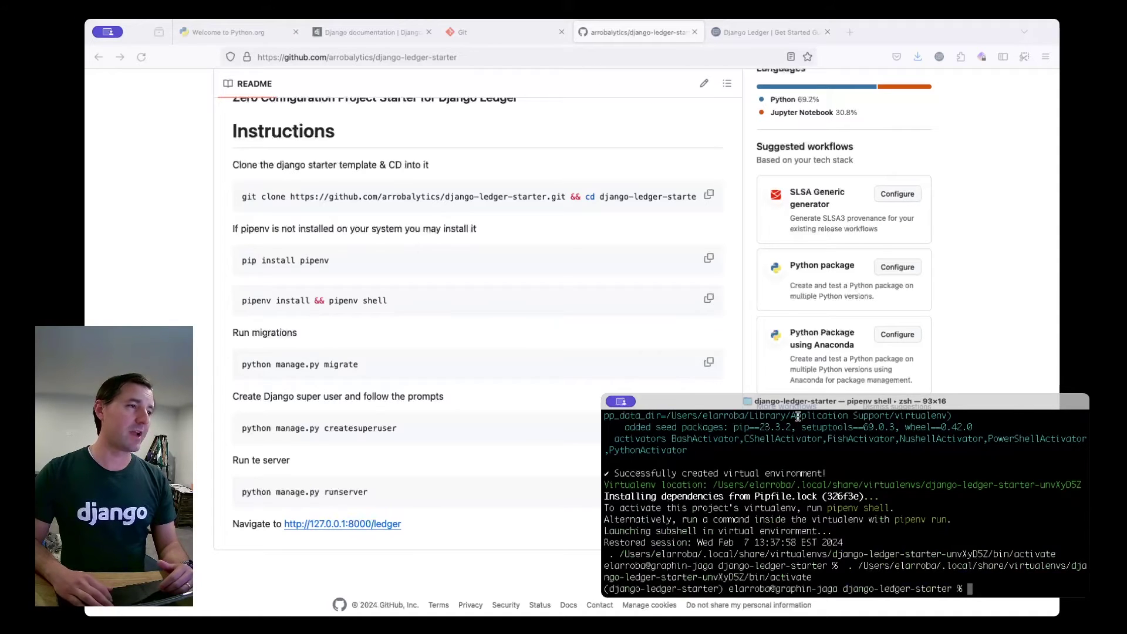
Run 'python manage.py migrate' from the README so all migrations report OK.
left_click(754, 355)
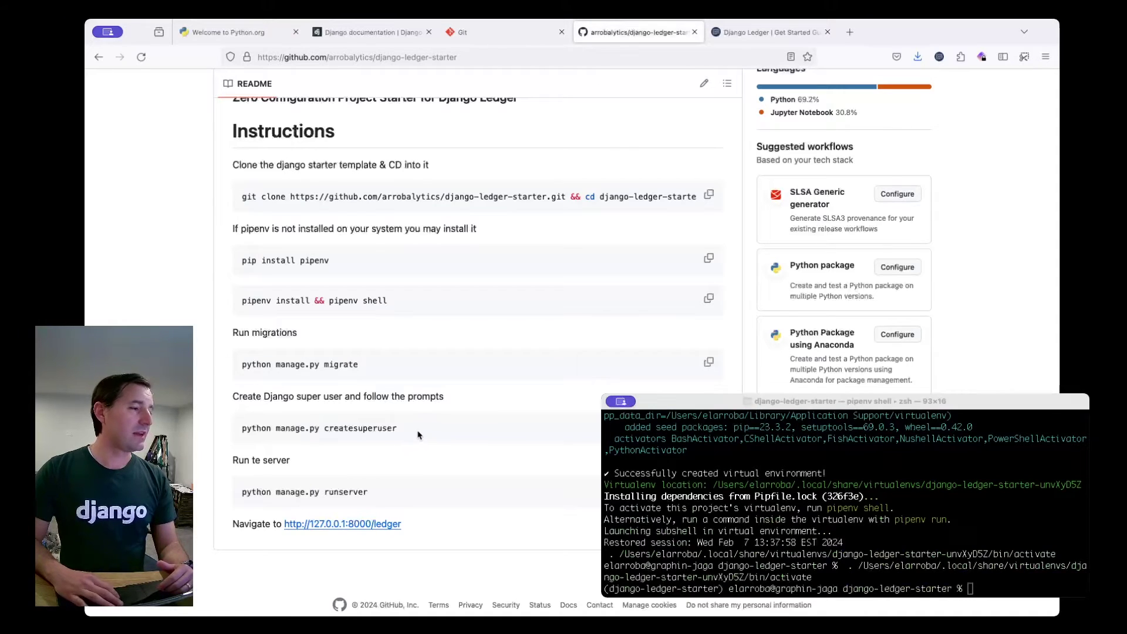
left_click(709, 362)
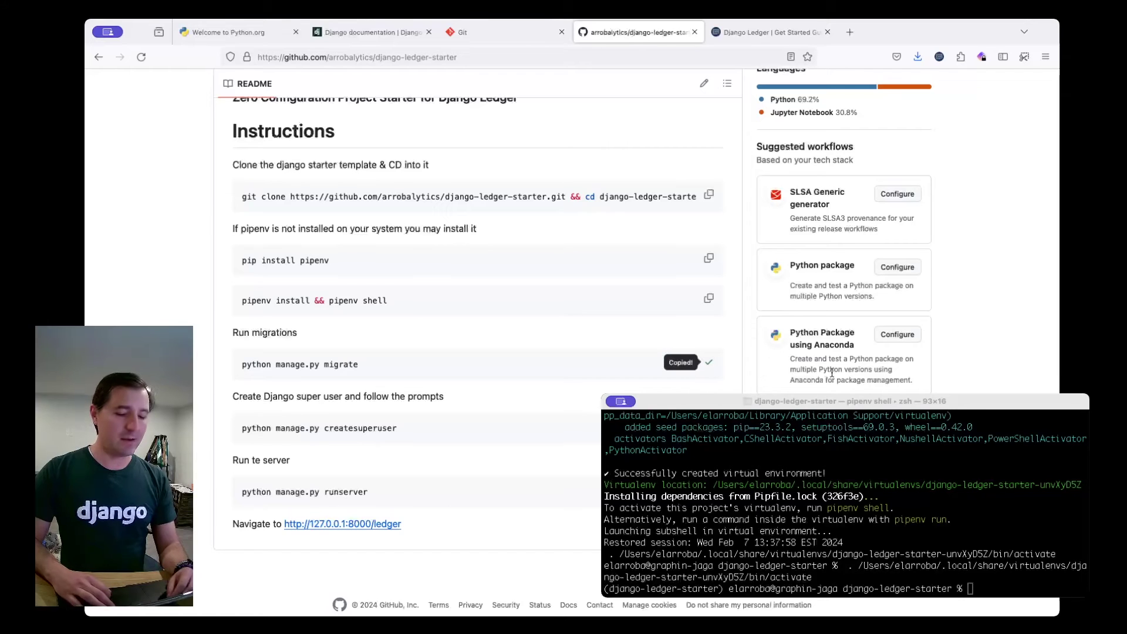
left_click(1005, 594)
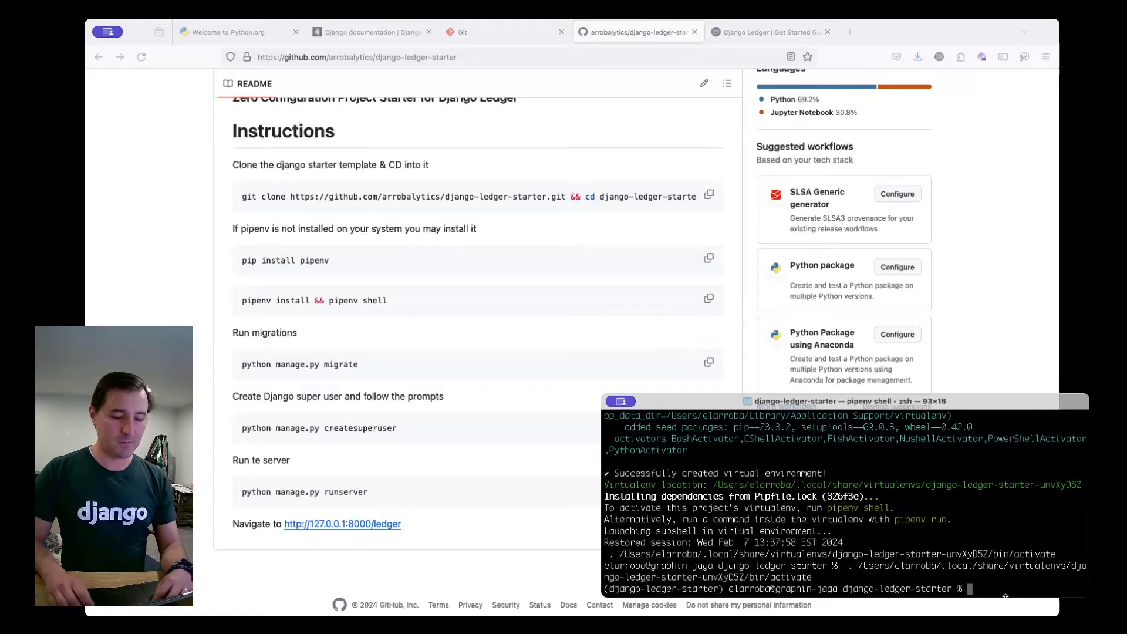
key("super+v")
key("Return")
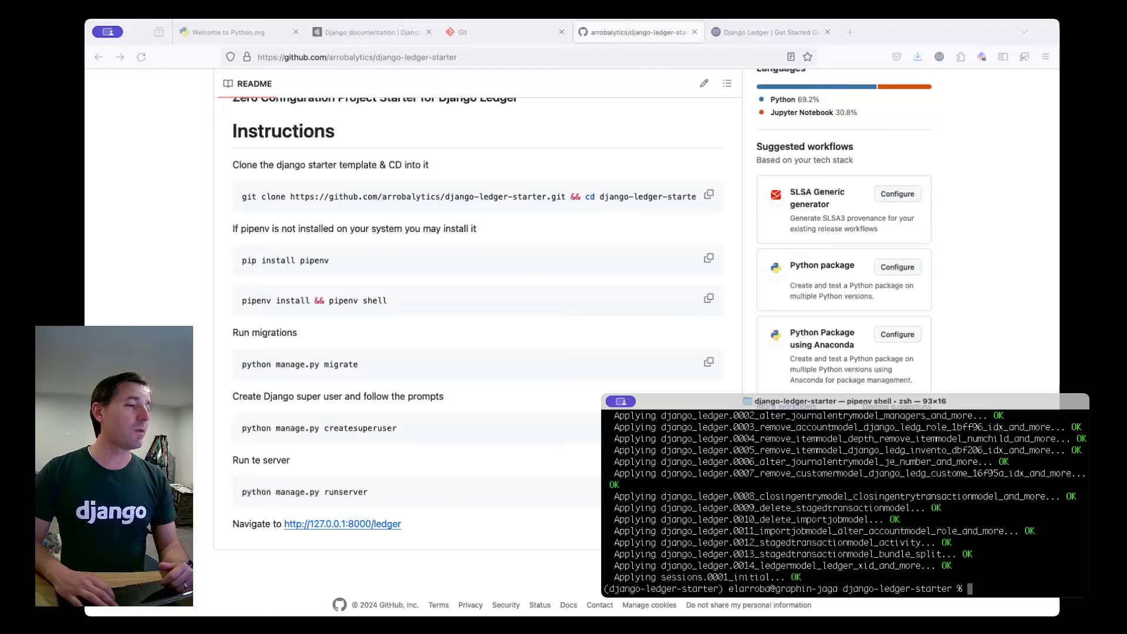
key("super+Tab")
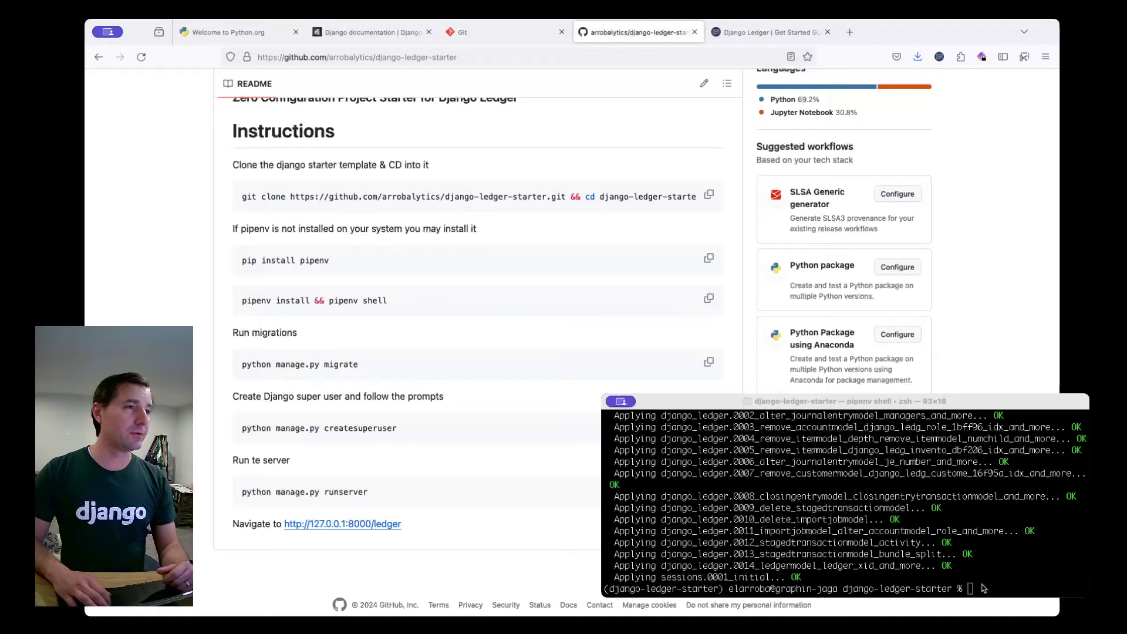
left_click(984, 587)
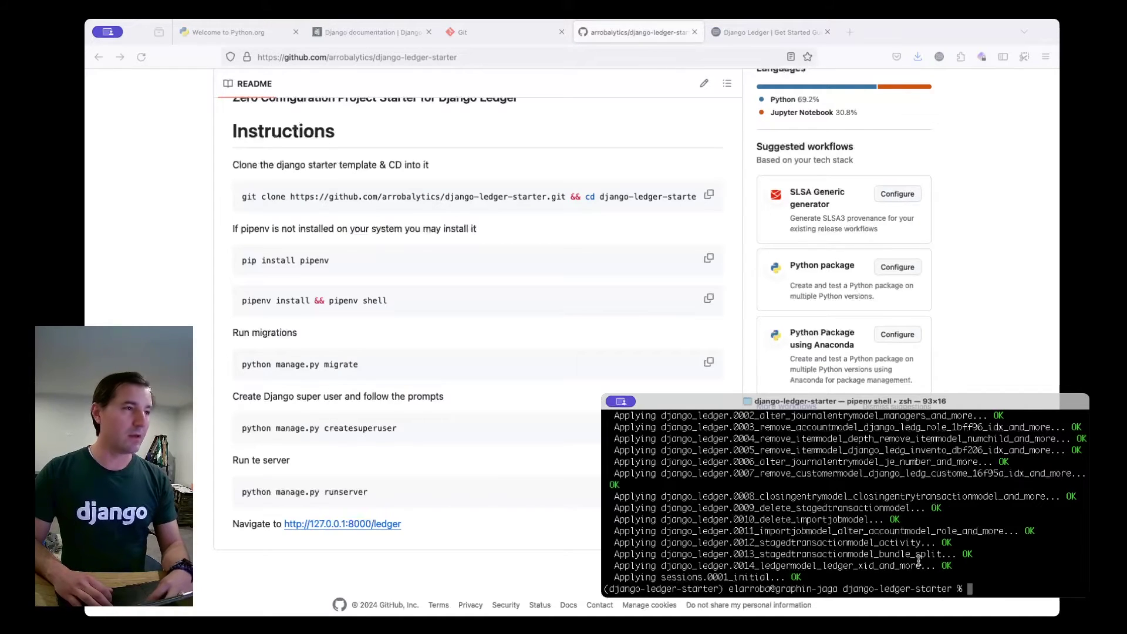
Run 'python manage.py createsuperuser' with the default username, the admin's e-mail and a password.
key("super+v")
key("Return")
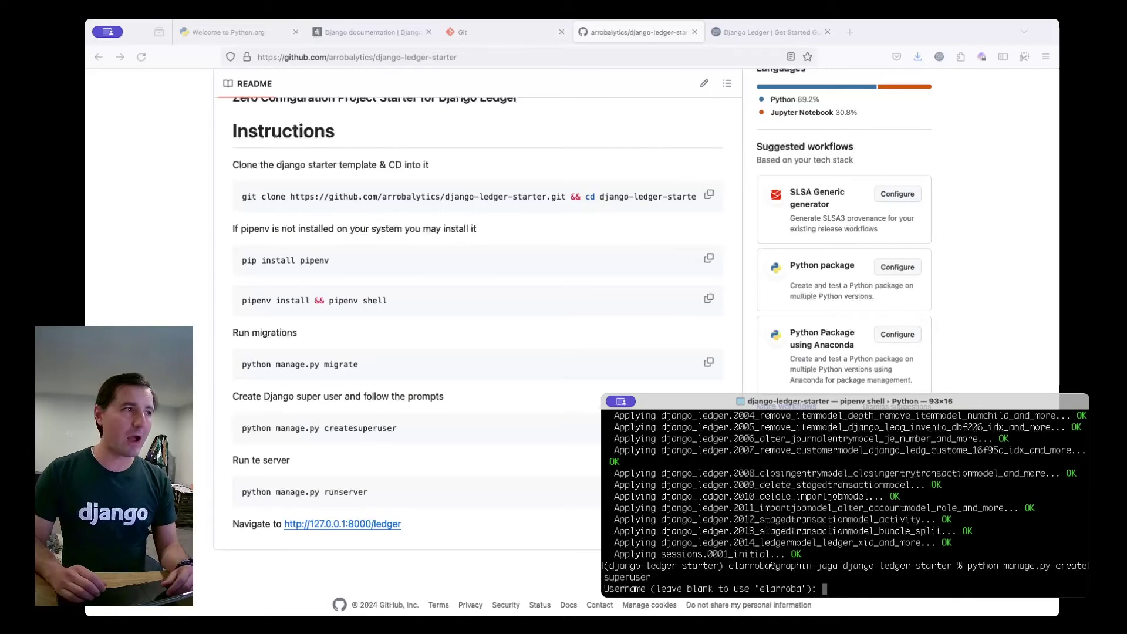
key("Return")
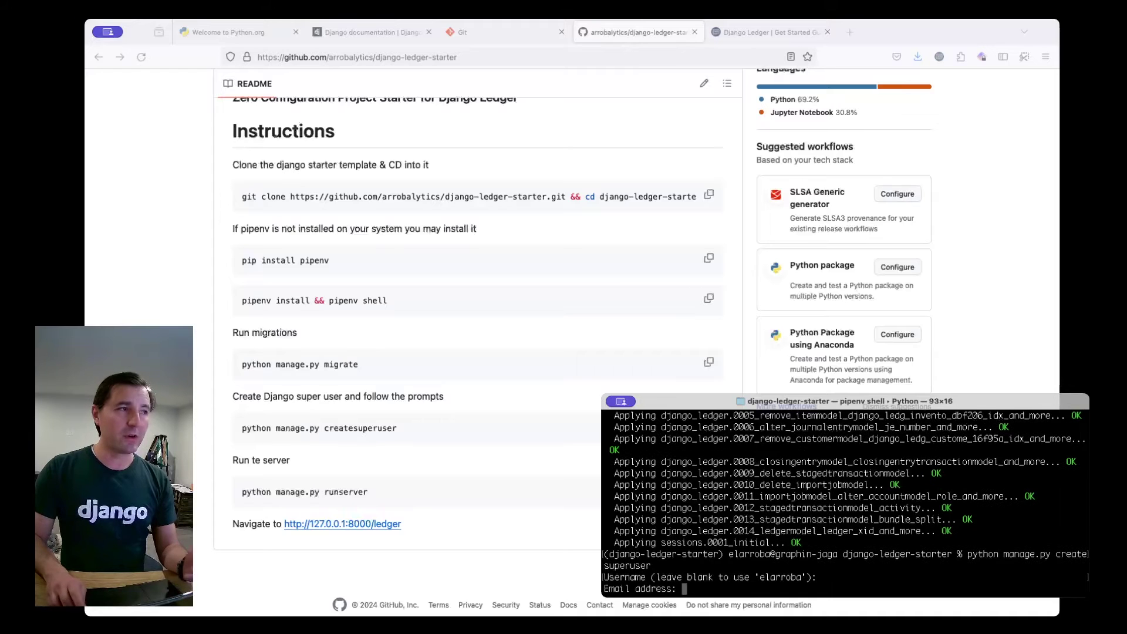
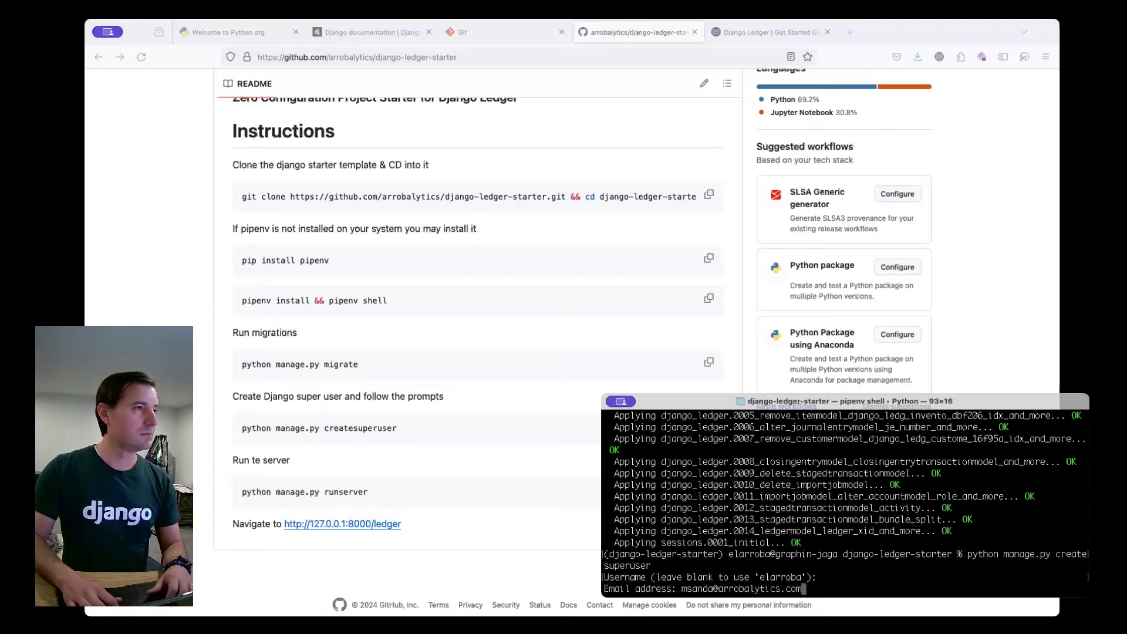
key("Return")
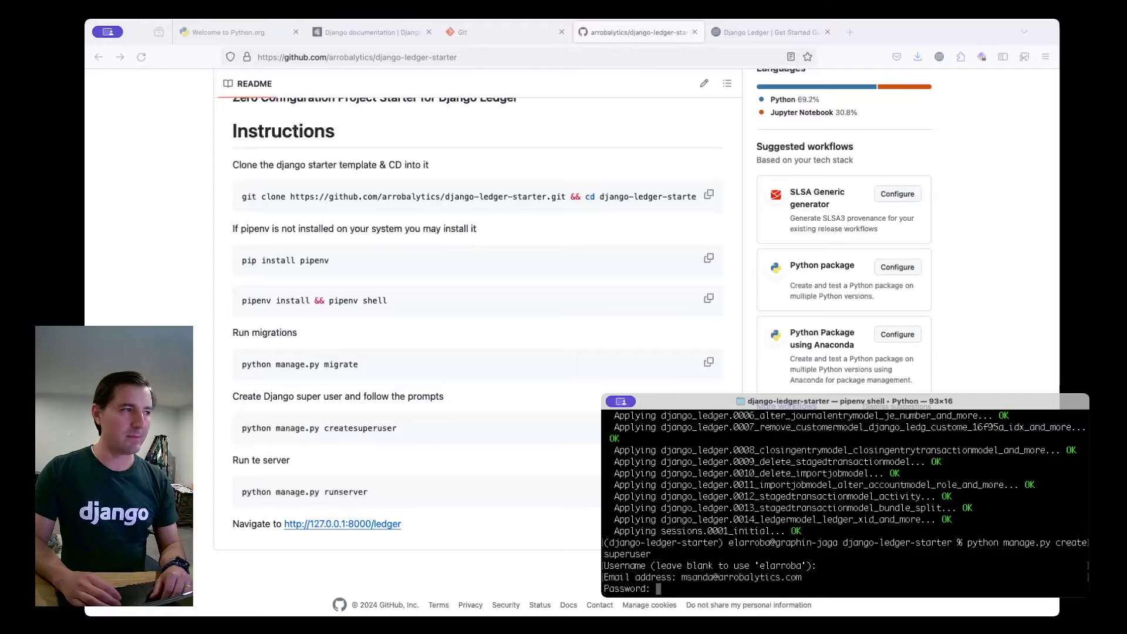
key("Return")
key("Return")
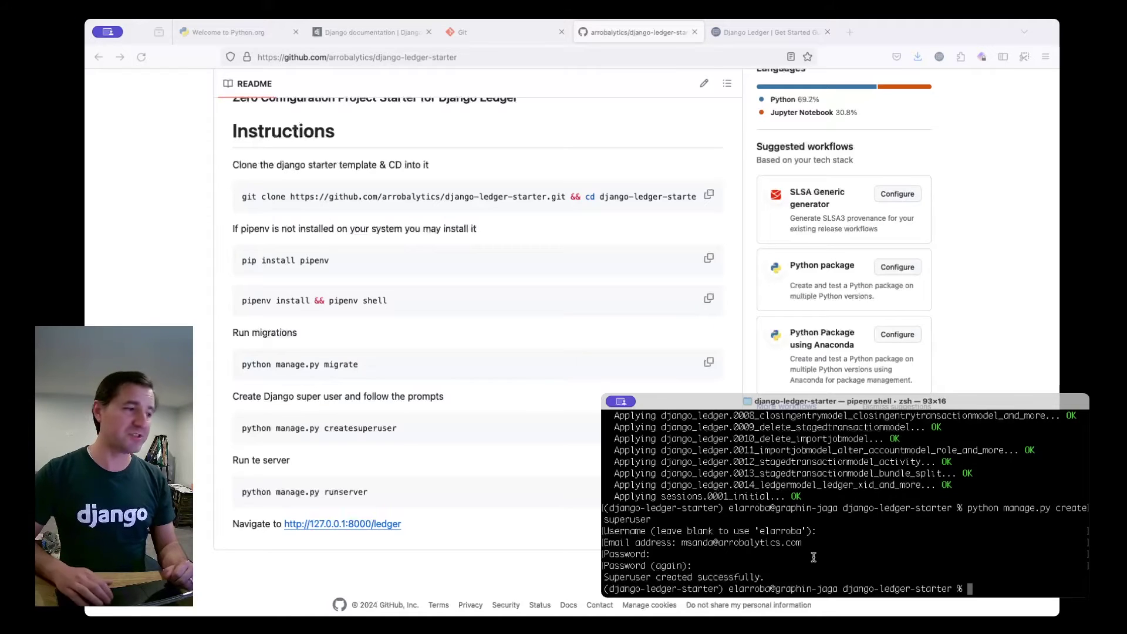
left_click(342, 504)
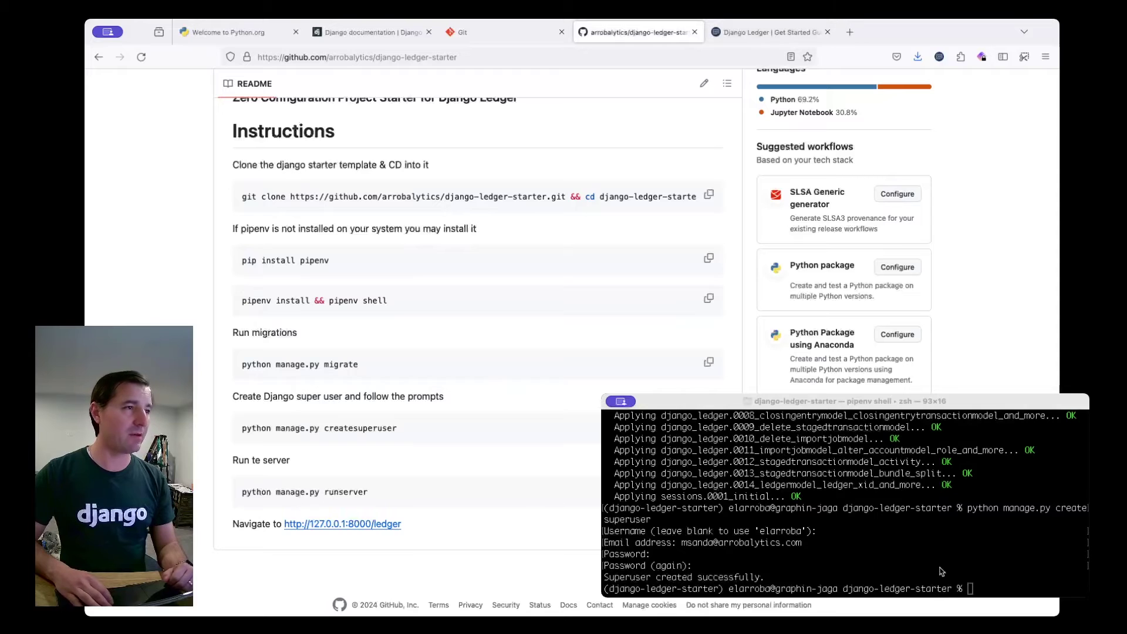
left_click(966, 572)
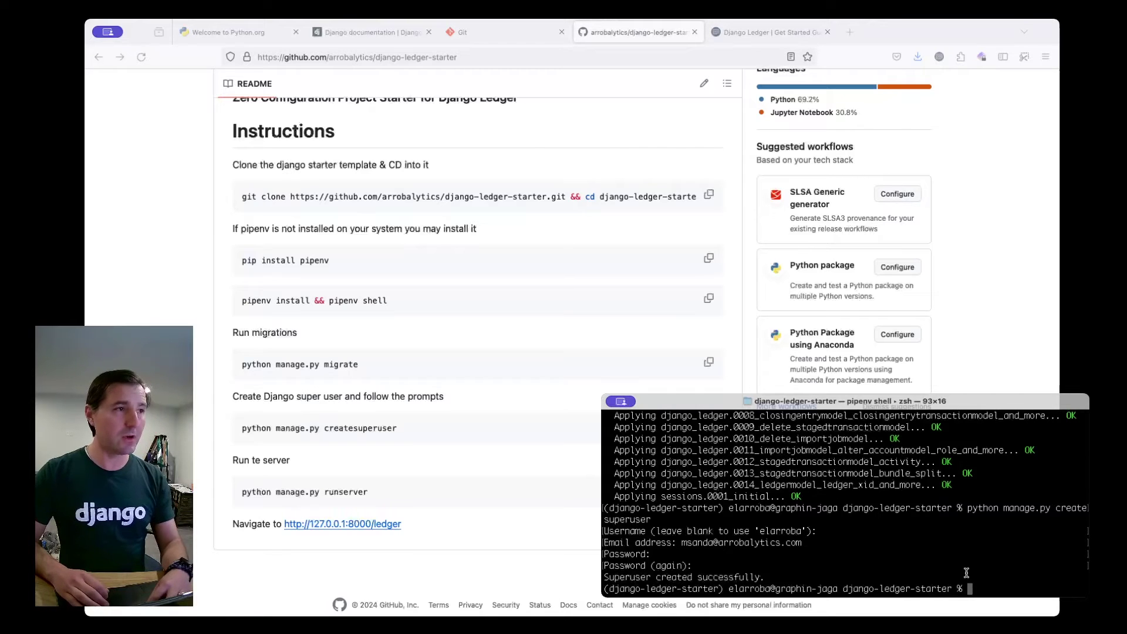
key("super+v")
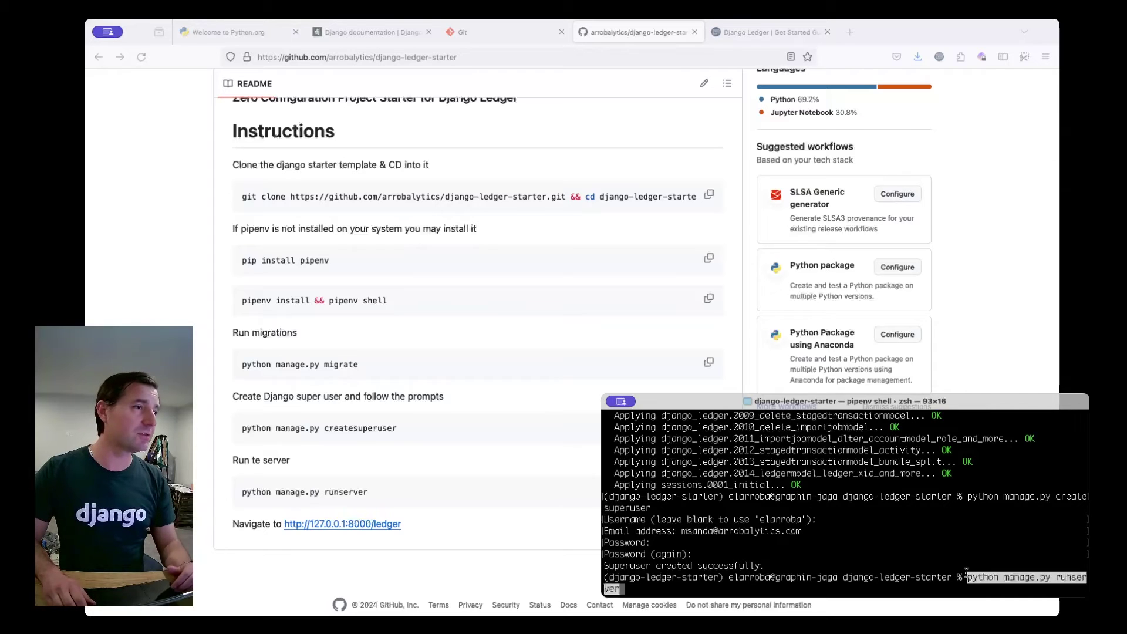
key("Return")
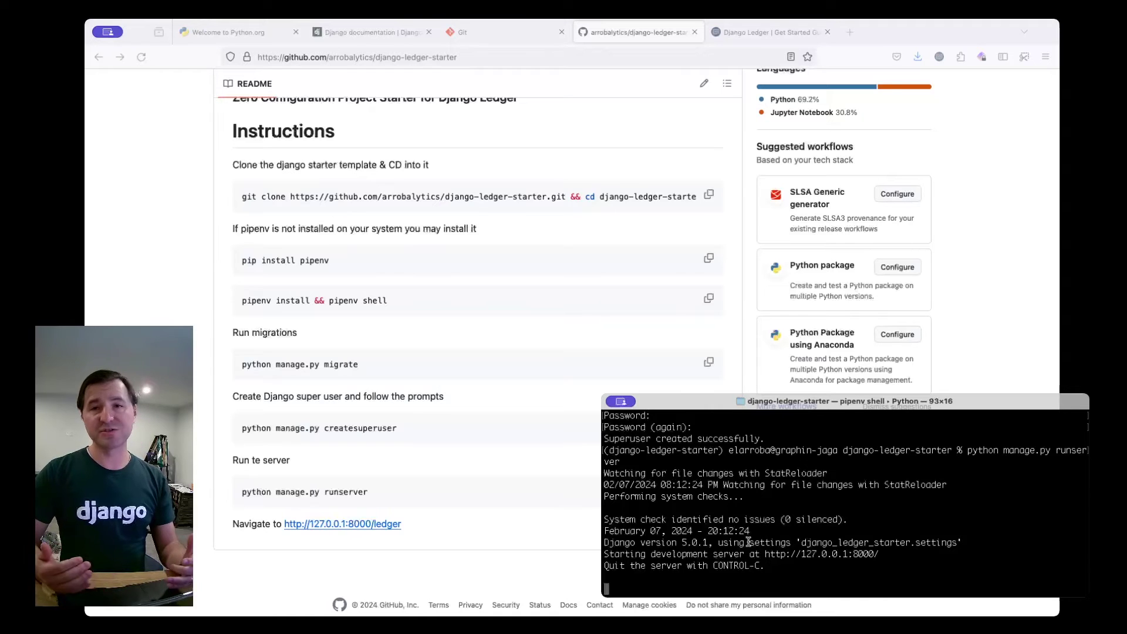
double_click(844, 551)
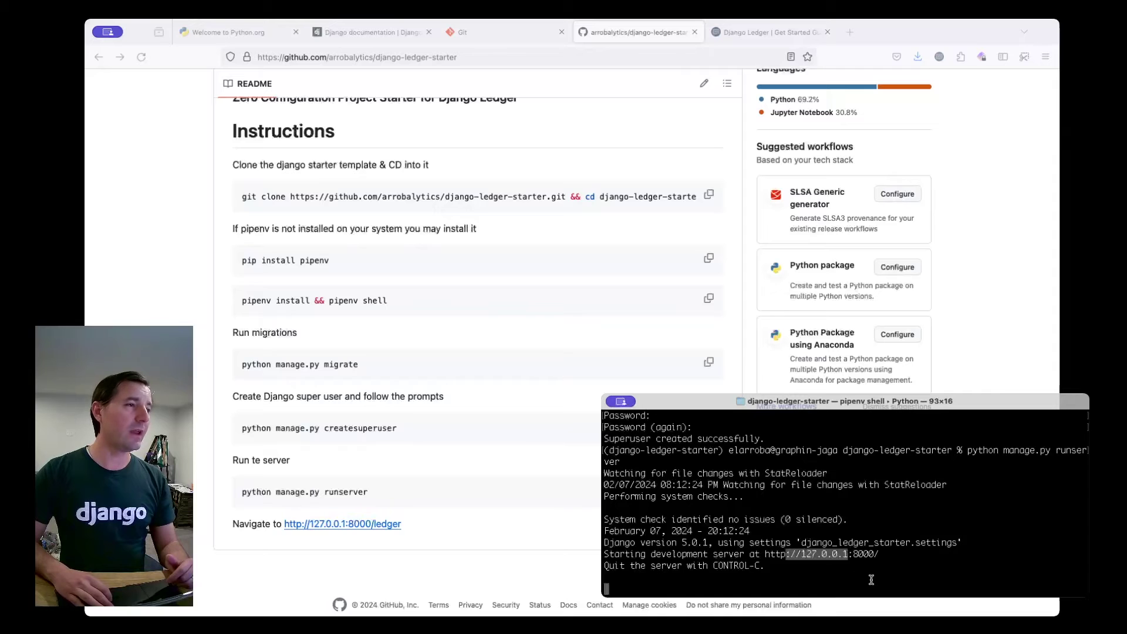
Load localhost:8000/ledger/ in a new tab, reaching the ledger/auth/login/ page.
left_click(912, 561)
left_click(850, 32)
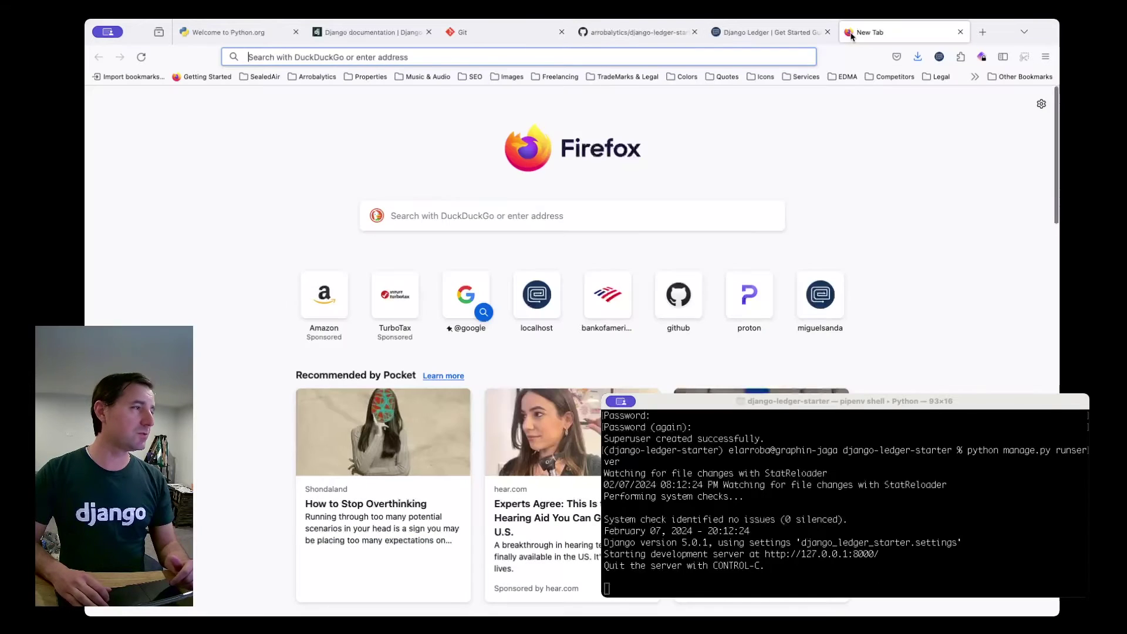
type("localhost:8000/")
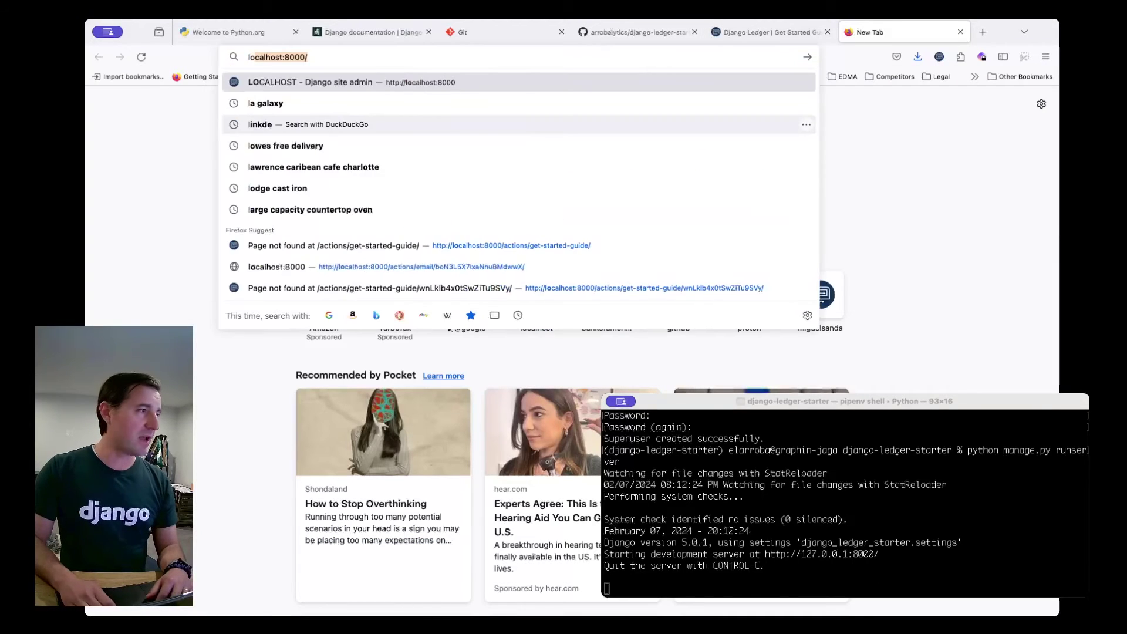
key("Right")
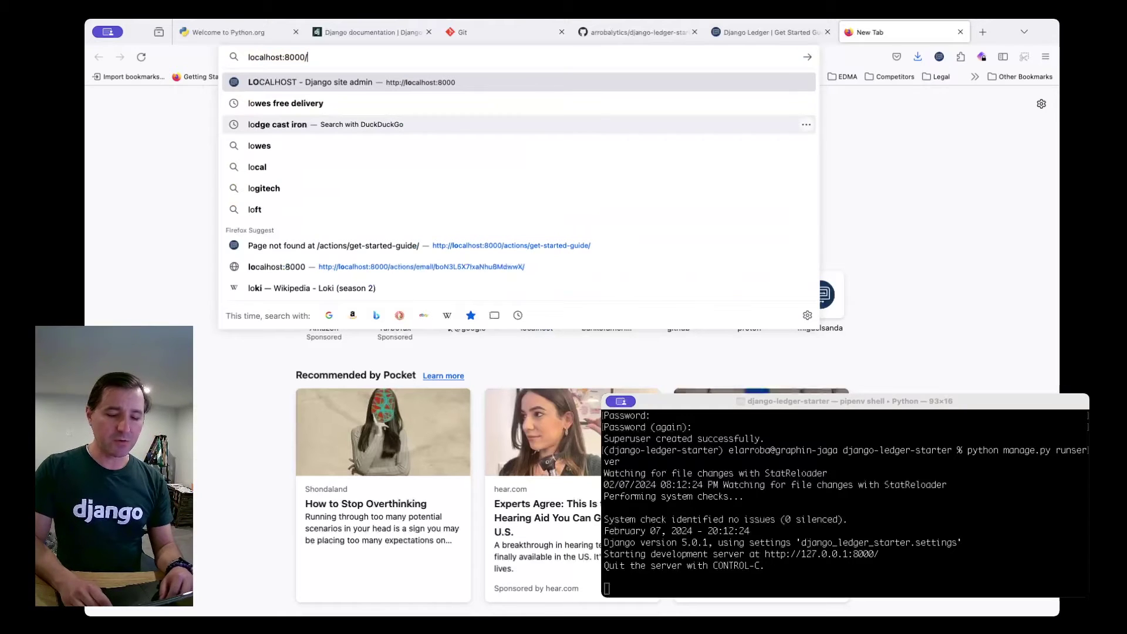
type("ledger/")
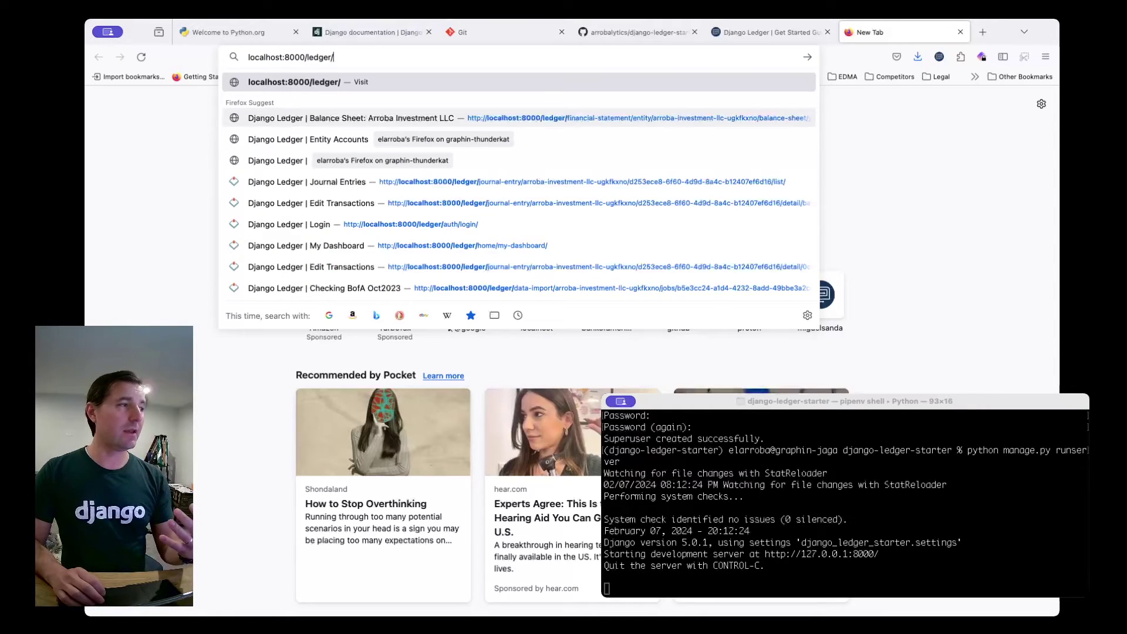
key("Return")
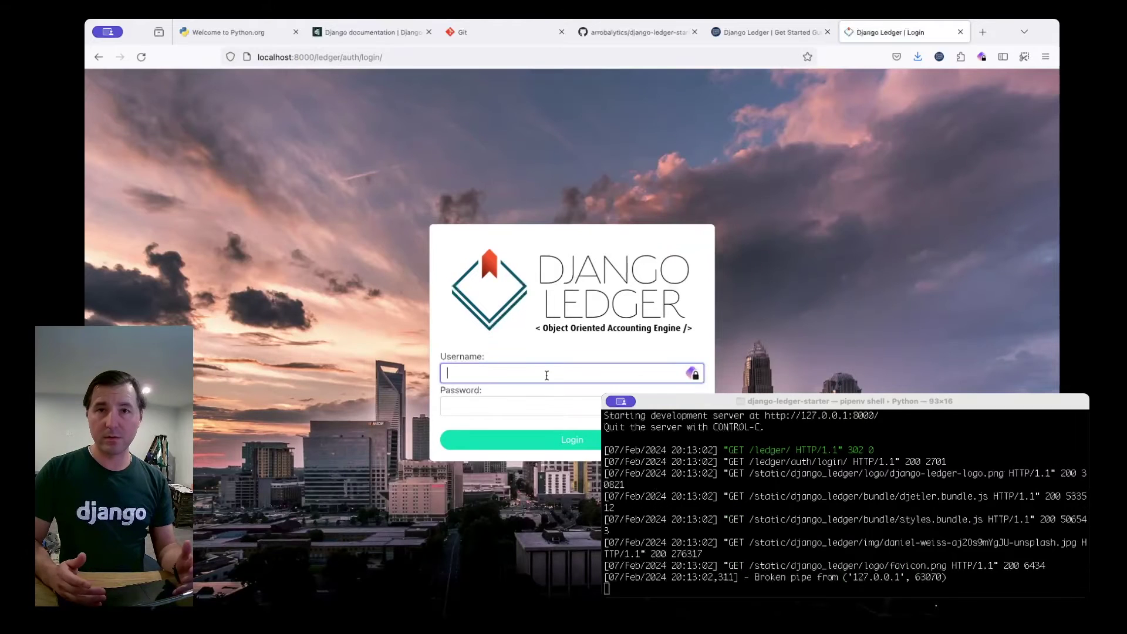
Enter the superuser username and submit the Django Ledger login form.
type("miguel")
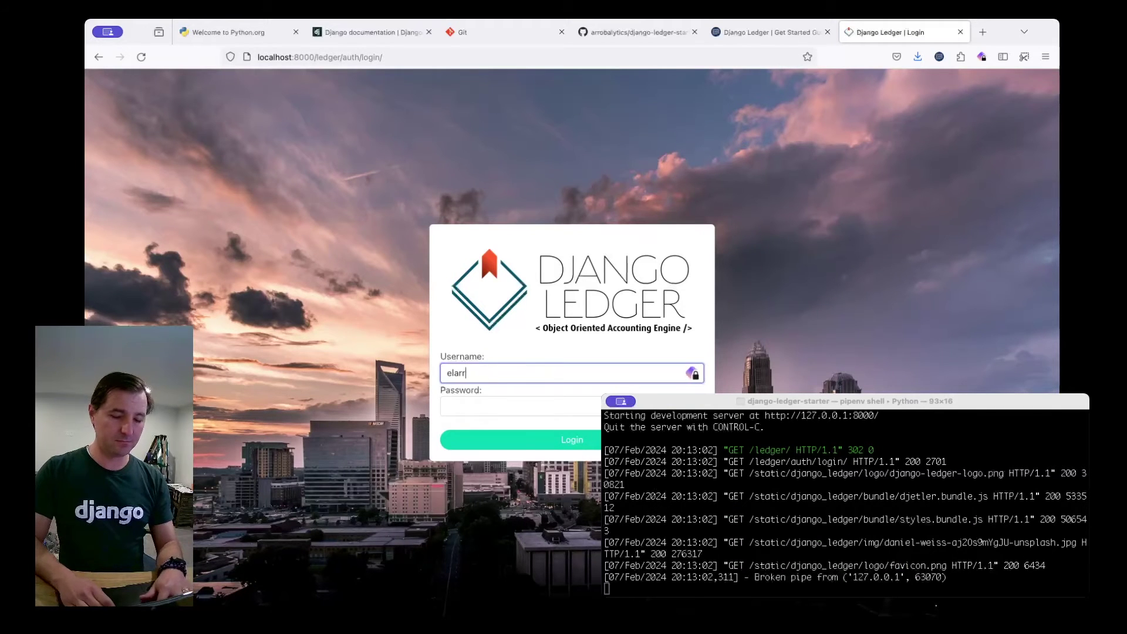
key("Return")
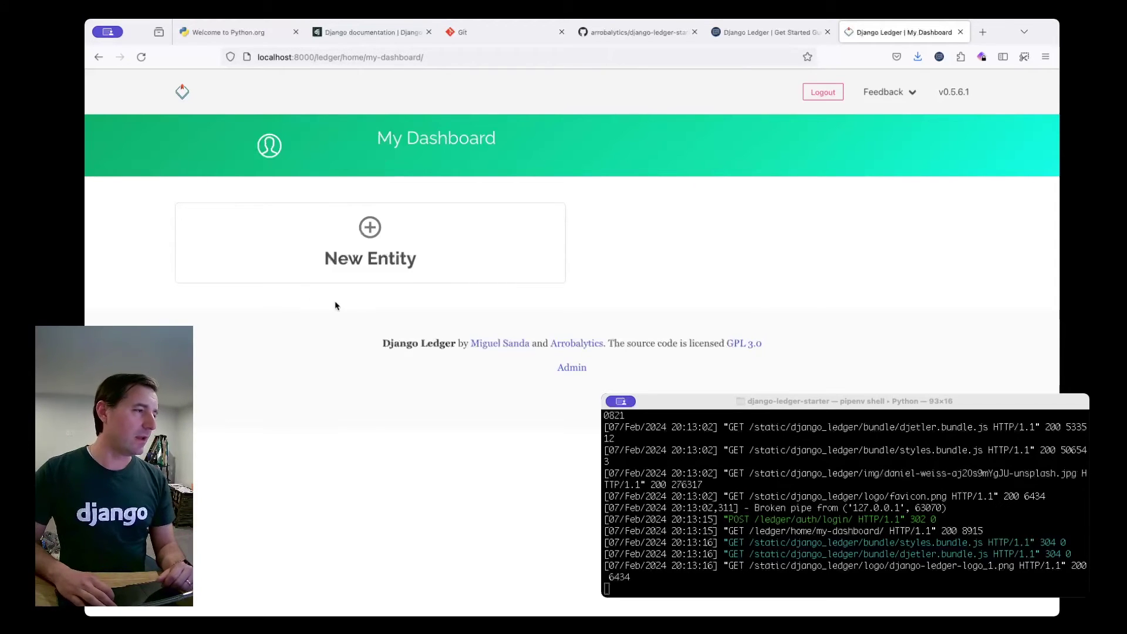
Create entity 'One Big Company LLC' with default chart of accounts and sample data populated.
left_click(368, 236)
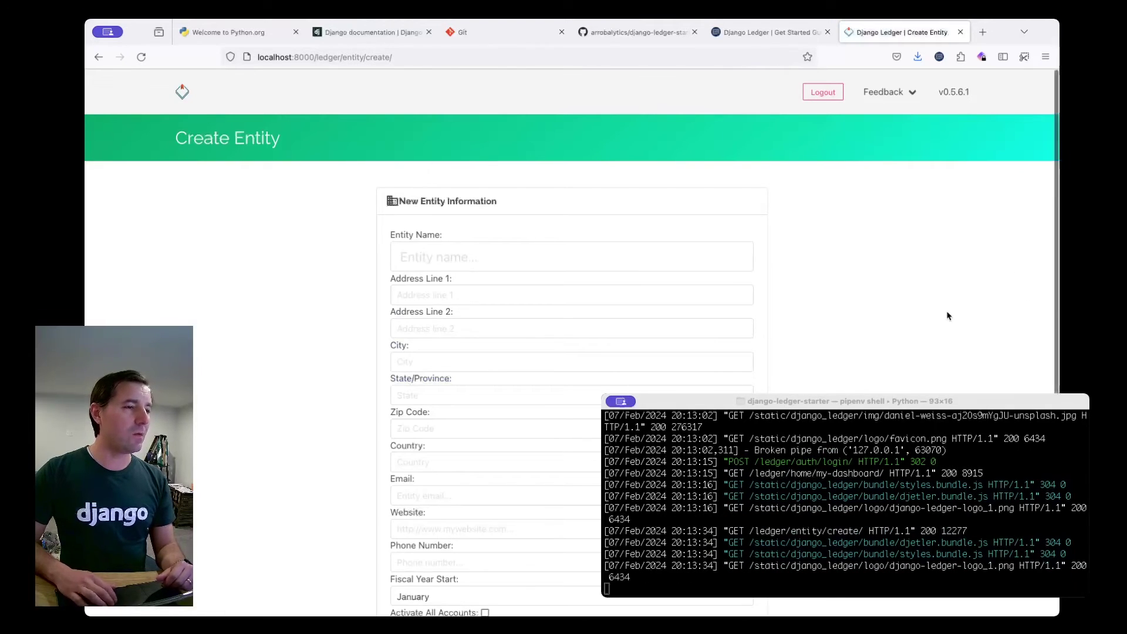
scroll(947, 316, "down", 3)
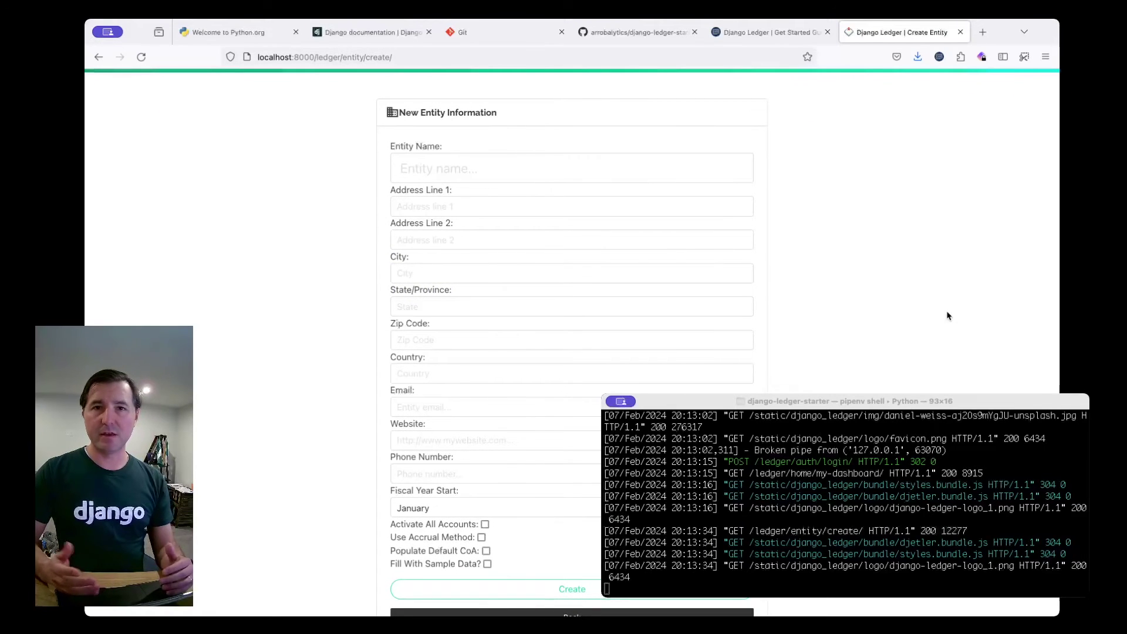
left_click(480, 170)
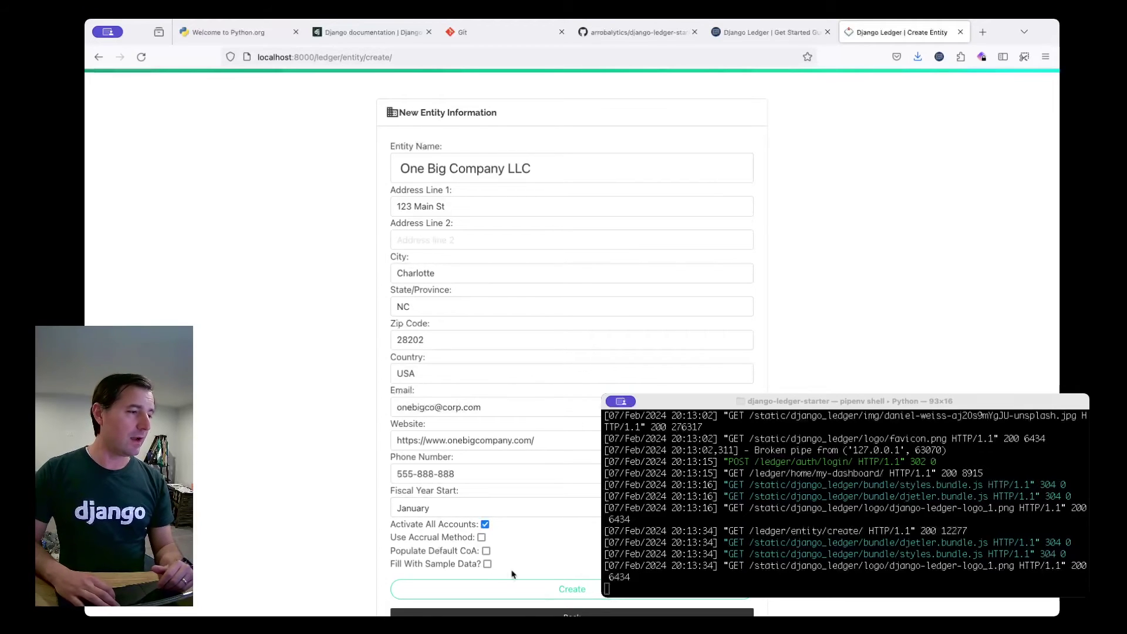
left_click(486, 551)
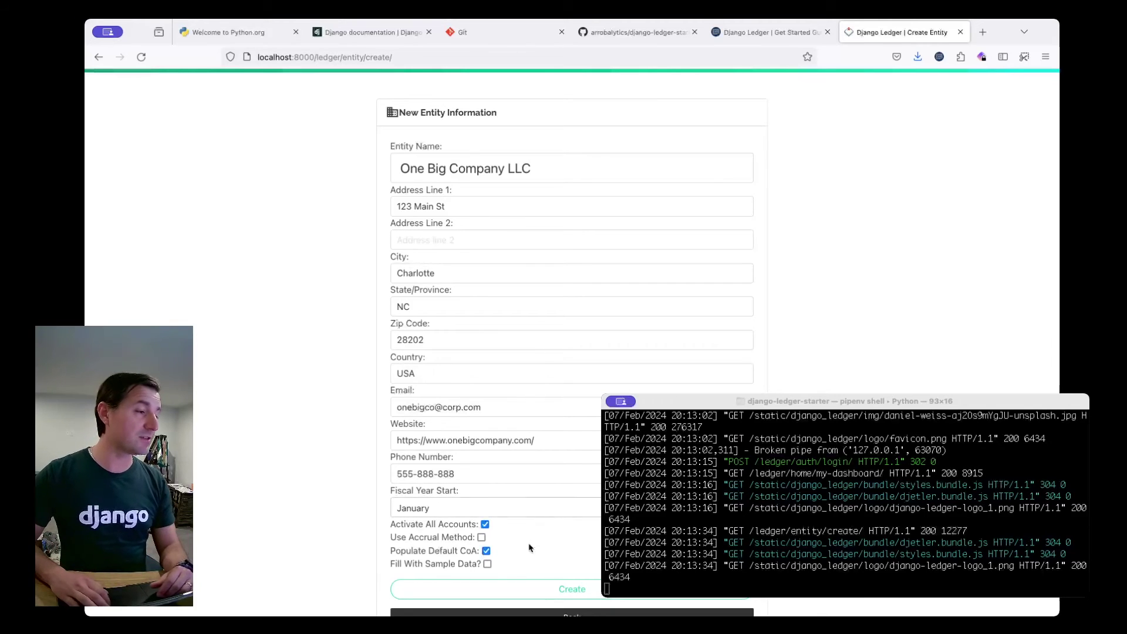
left_click(487, 564)
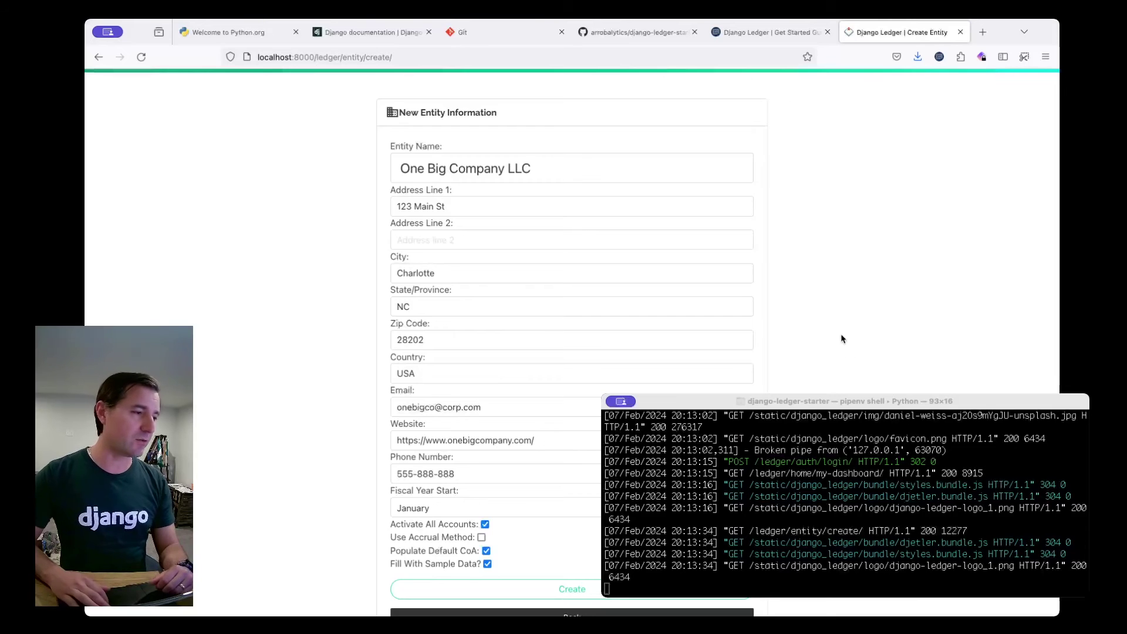
scroll(572, 294, "down", 1)
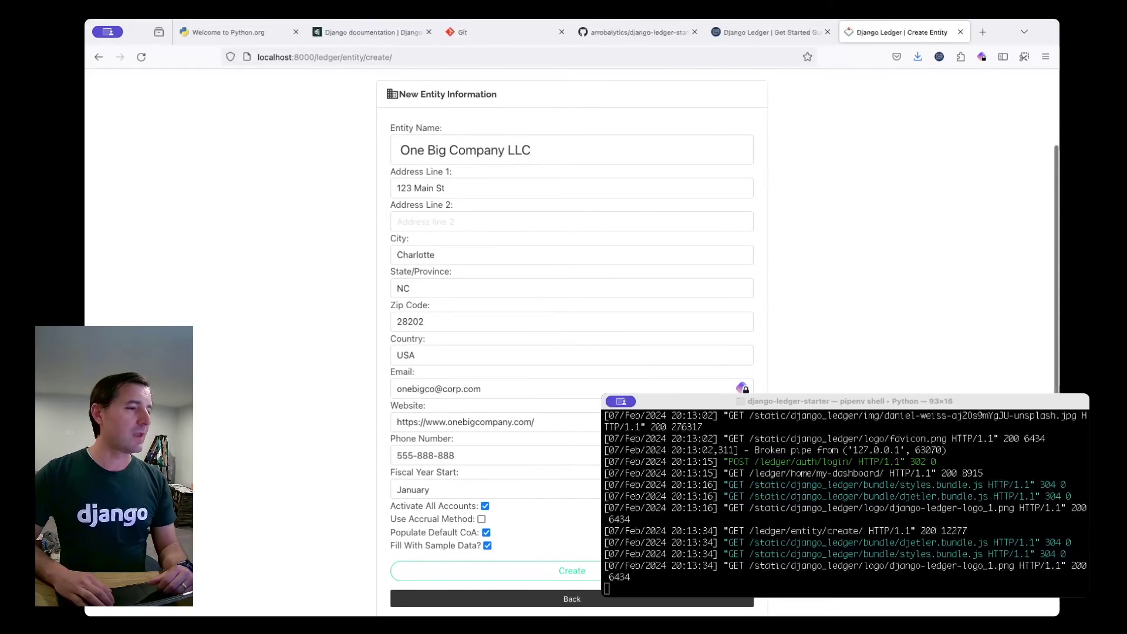
left_click(499, 570)
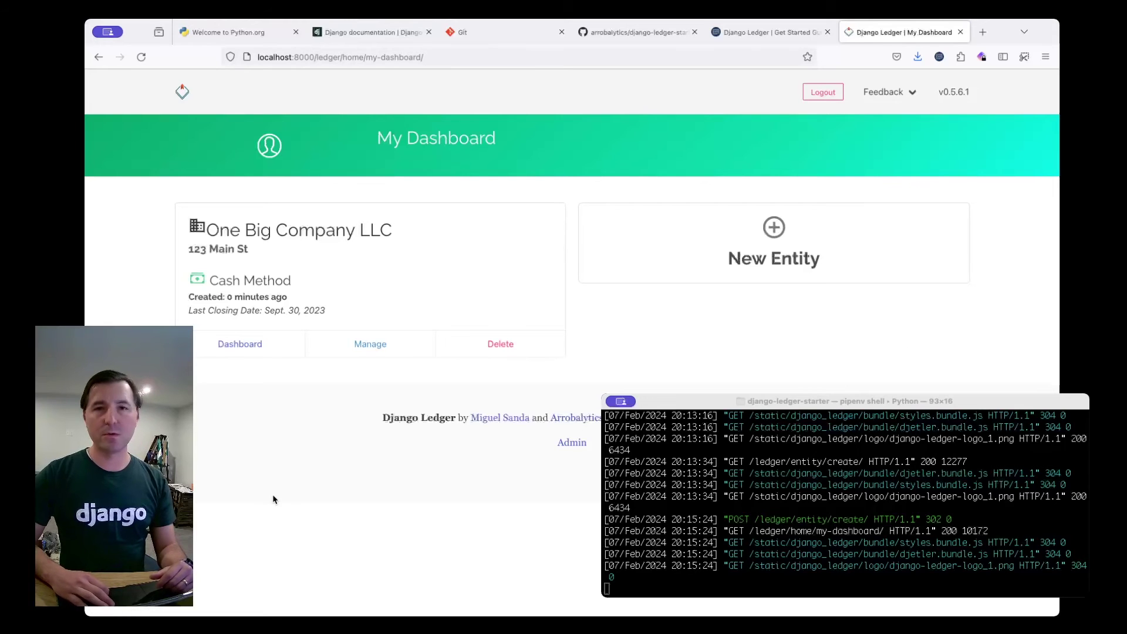
Open One Big Company LLC's dashboard and scroll through its Fiscal Year 2023 figures.
left_click(236, 346)
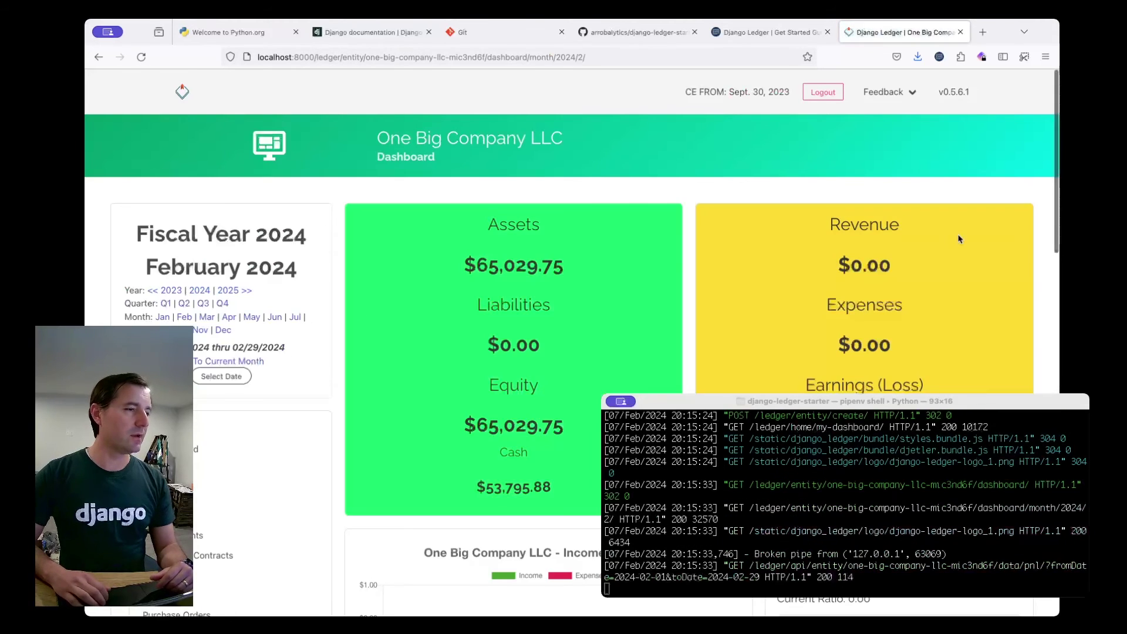
scroll(959, 239, "down", 5)
scroll(838, 227, "down", 2)
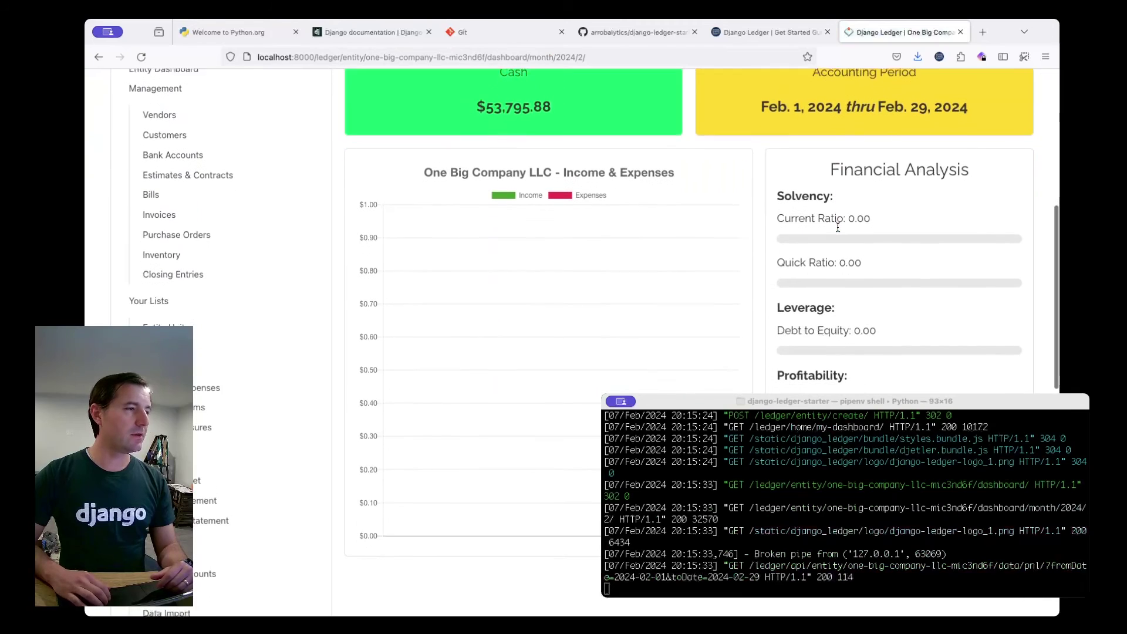
scroll(837, 227, "down", 8)
scroll(837, 229, "down", 4)
scroll(837, 229, "up", 3)
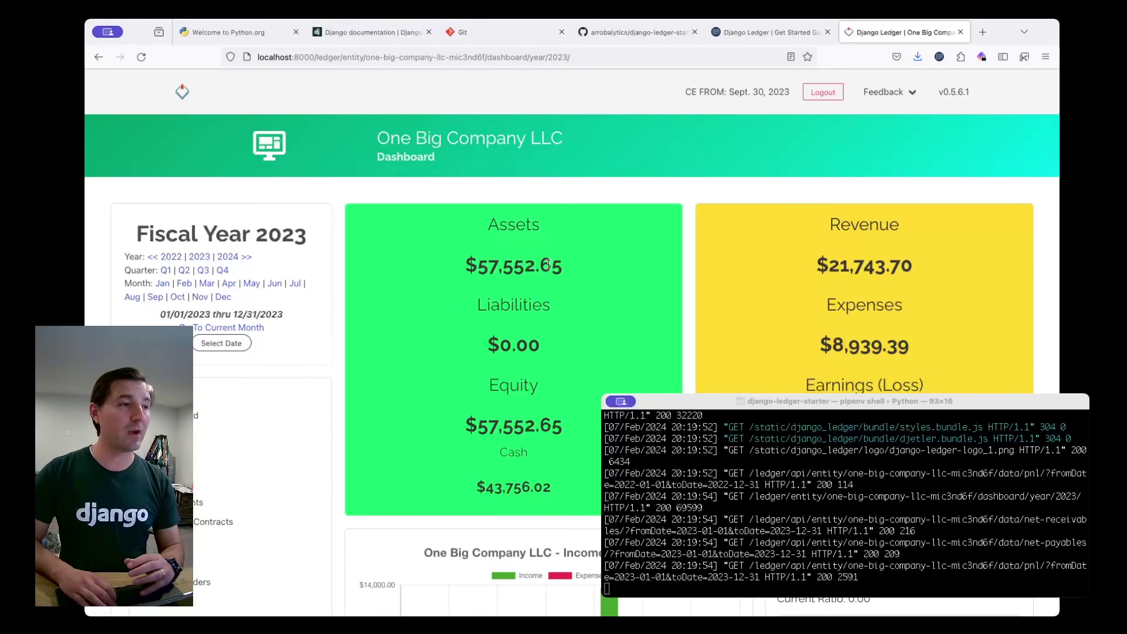
Preview and close the Feedback menu's Report a Bug and Request a Feature forms.
mouse_move(895, 92)
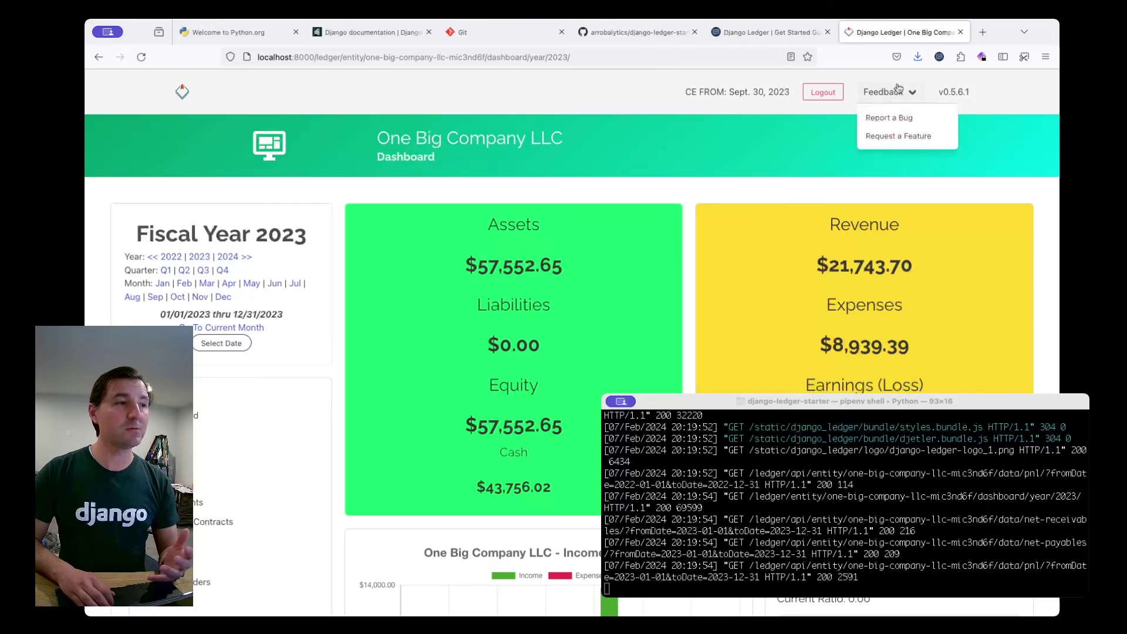
left_click(888, 117)
left_click(743, 211)
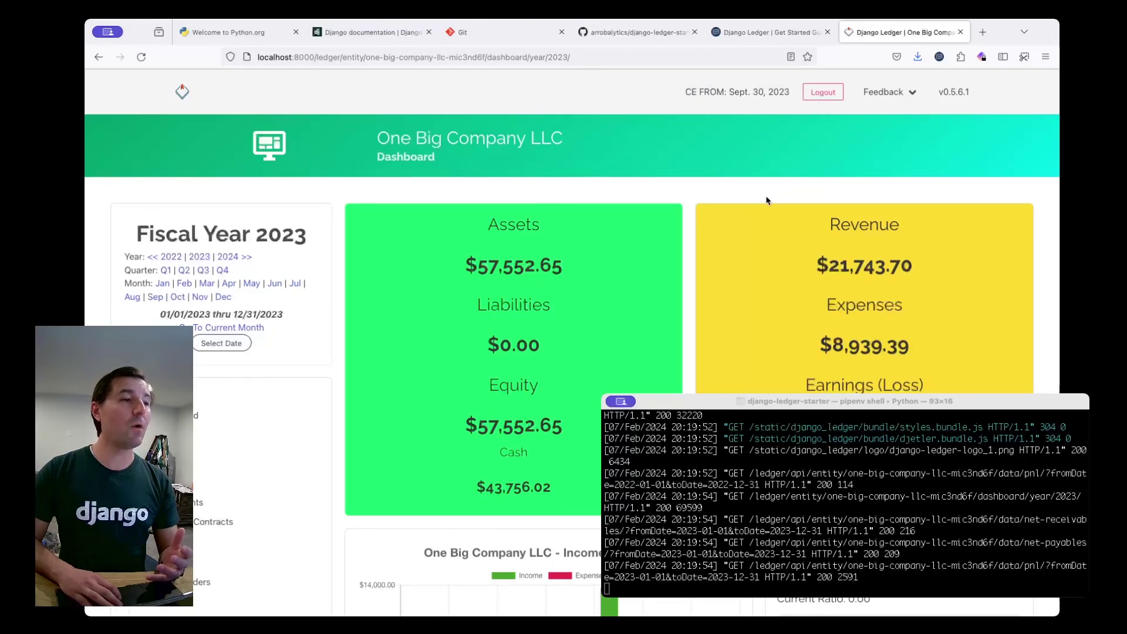
mouse_move(895, 91)
left_click(895, 136)
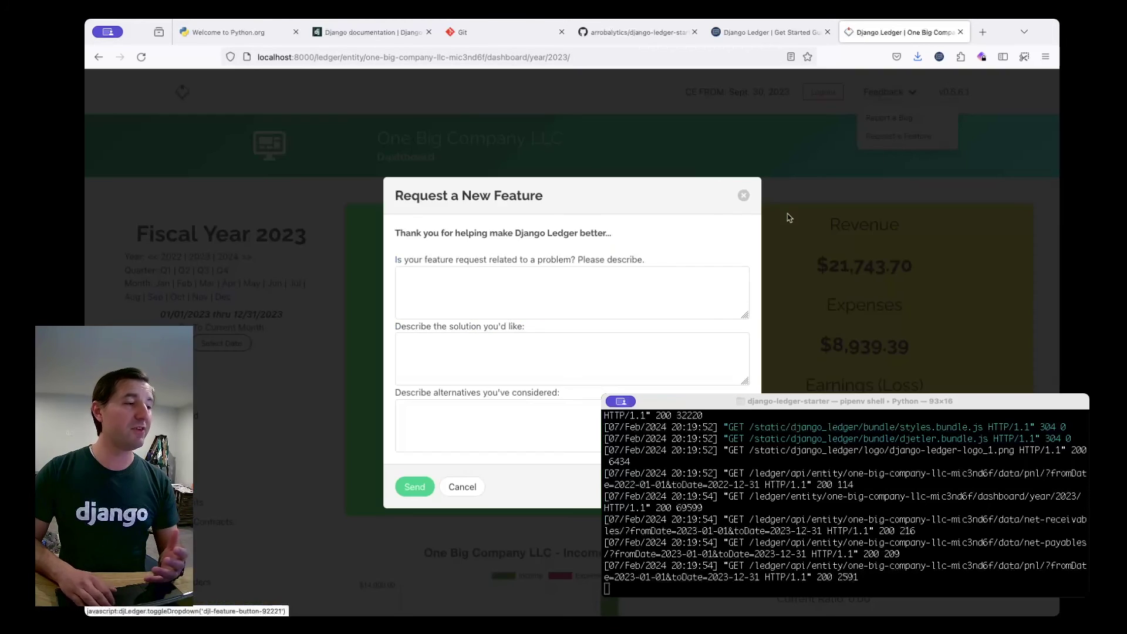
left_click(743, 195)
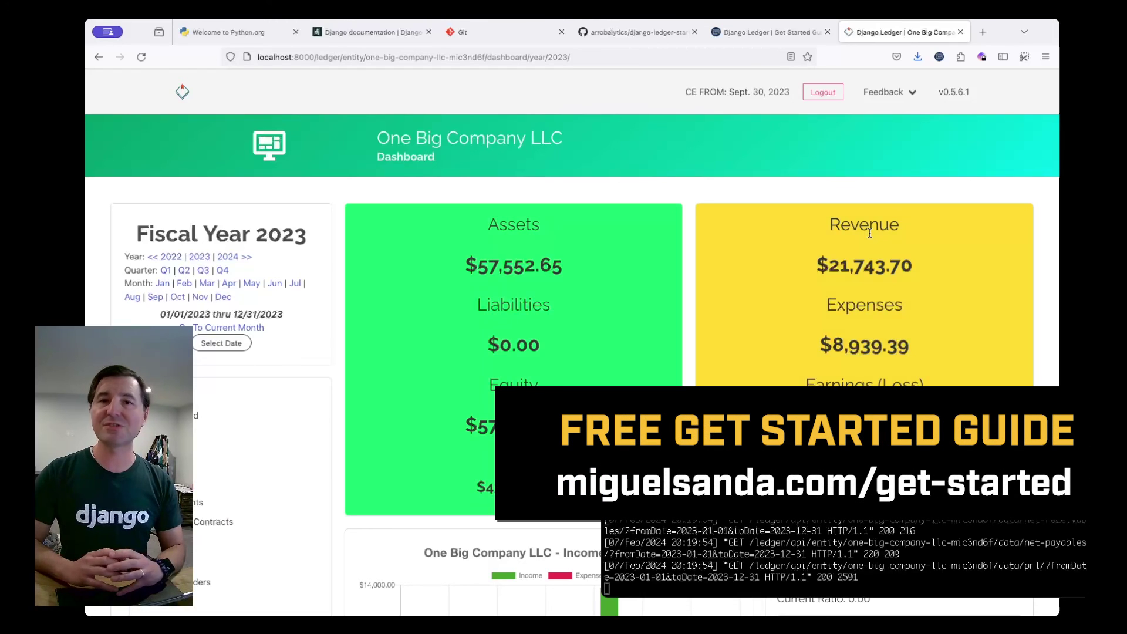
Switch to the 'Django Ledger | Get Started Guide' tab and scroll through its table of contents.
left_click(769, 33)
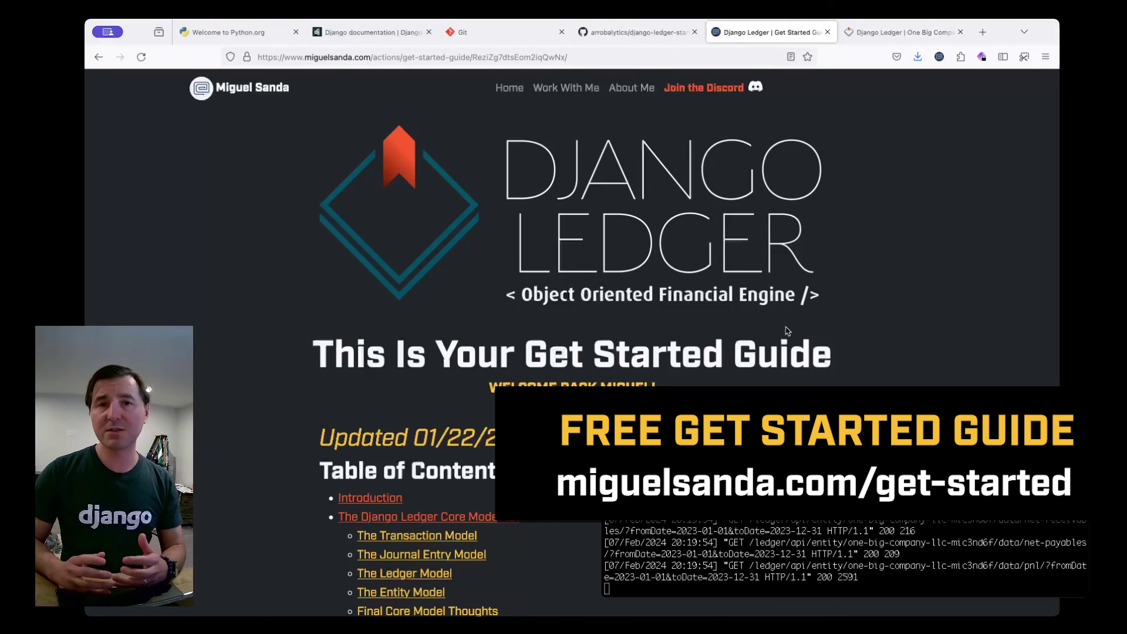
scroll(787, 331, "down", 15)
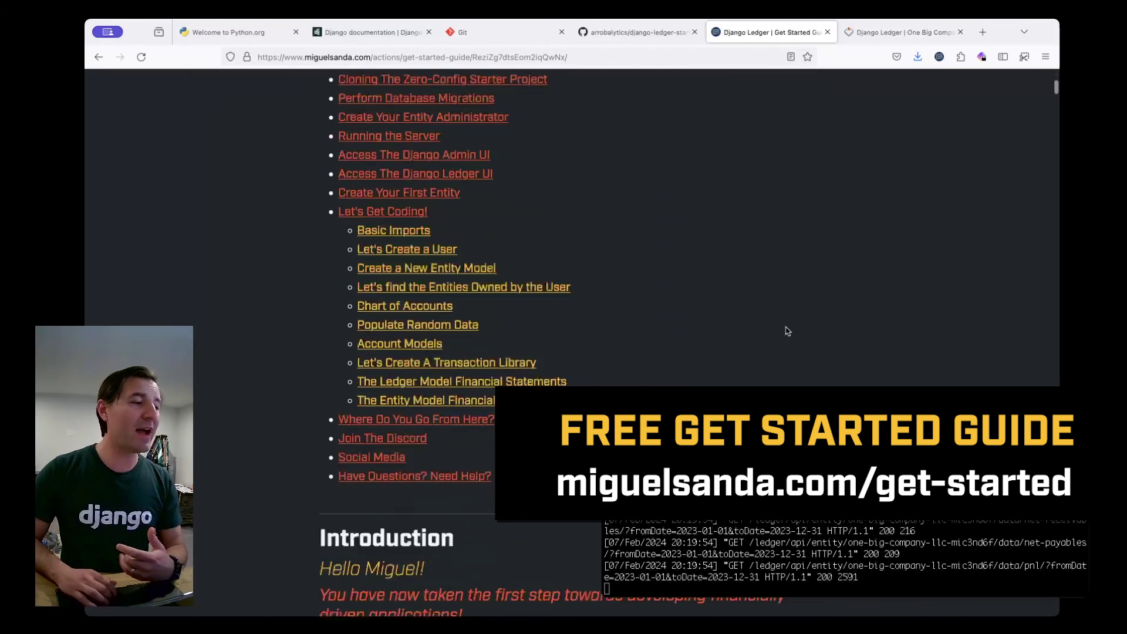
scroll(787, 332, "up", 15)
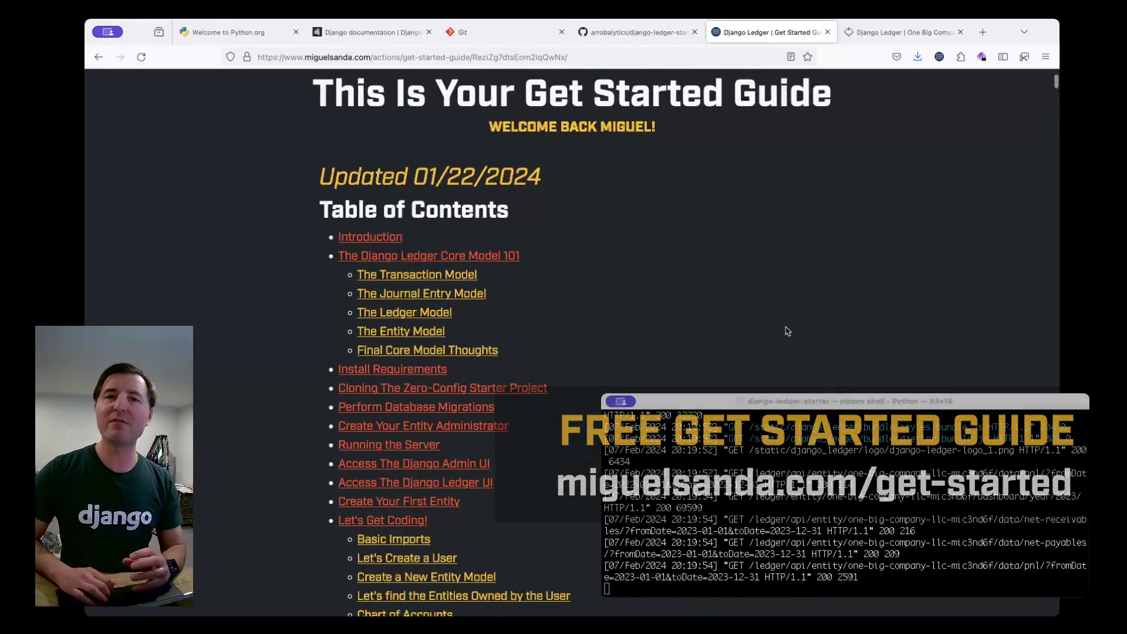
scroll(787, 331, "up", 5)
scroll(788, 331, "down", 4)
scroll(787, 331, "down", 7)
scroll(787, 331, "up", 11)
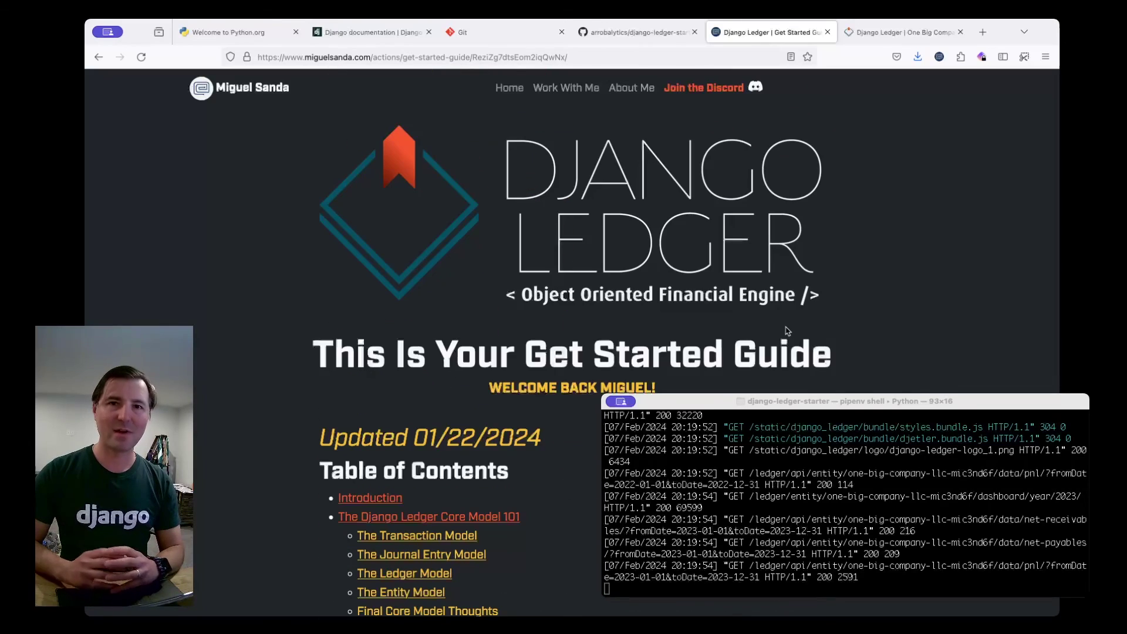